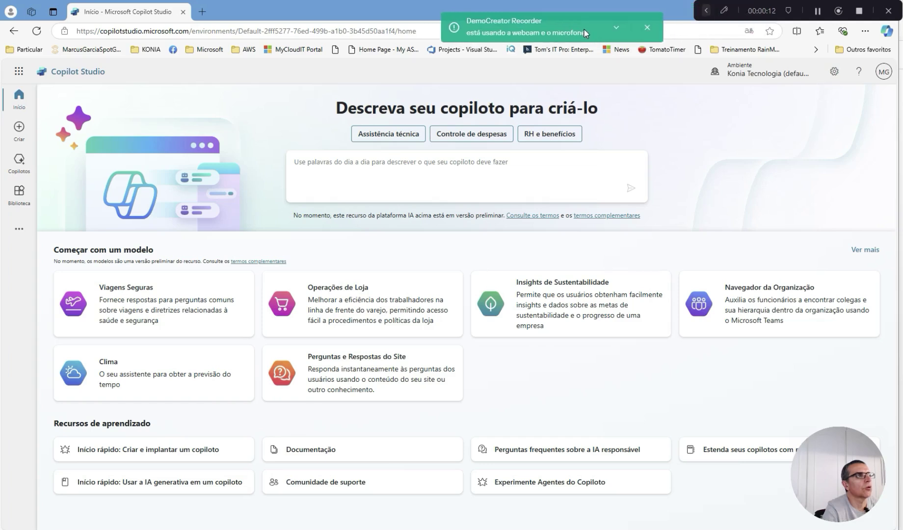
- Check the details of the account signed in to Copilot Studio
click(647, 27)
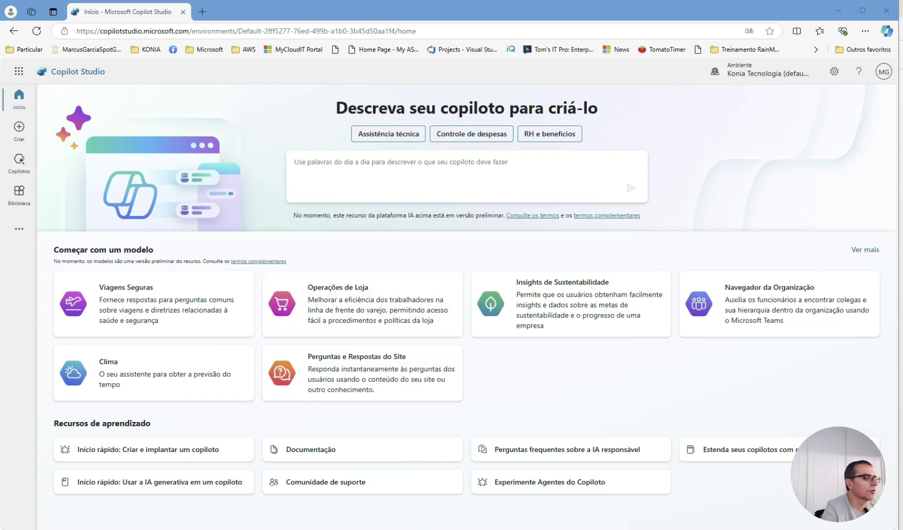
mouse_move(565, 529)
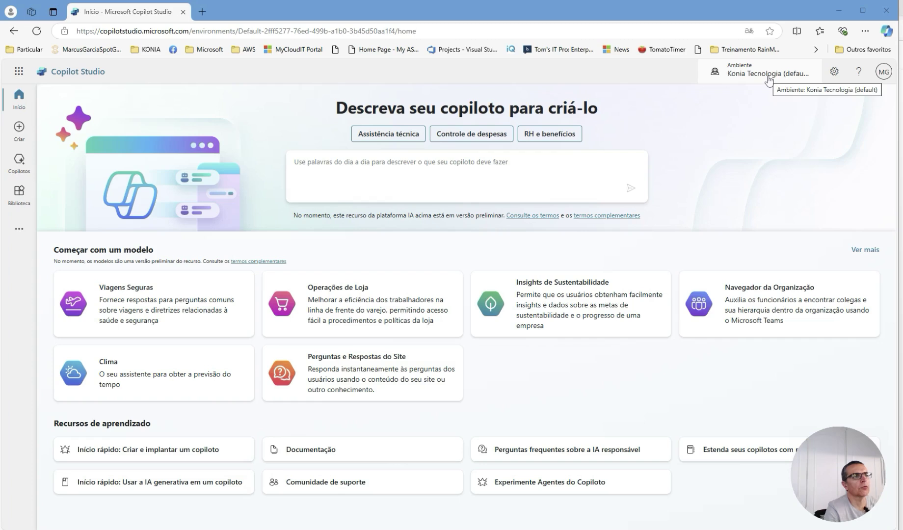
click(883, 72)
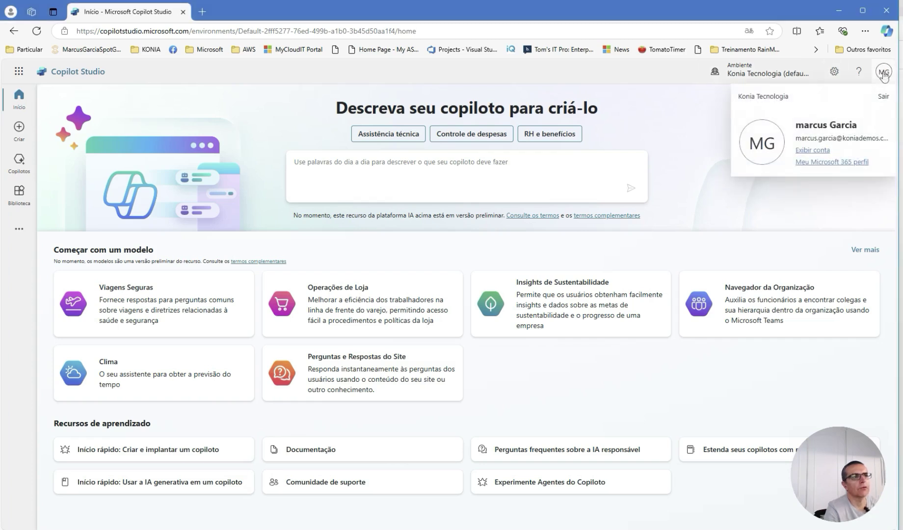
click(883, 74)
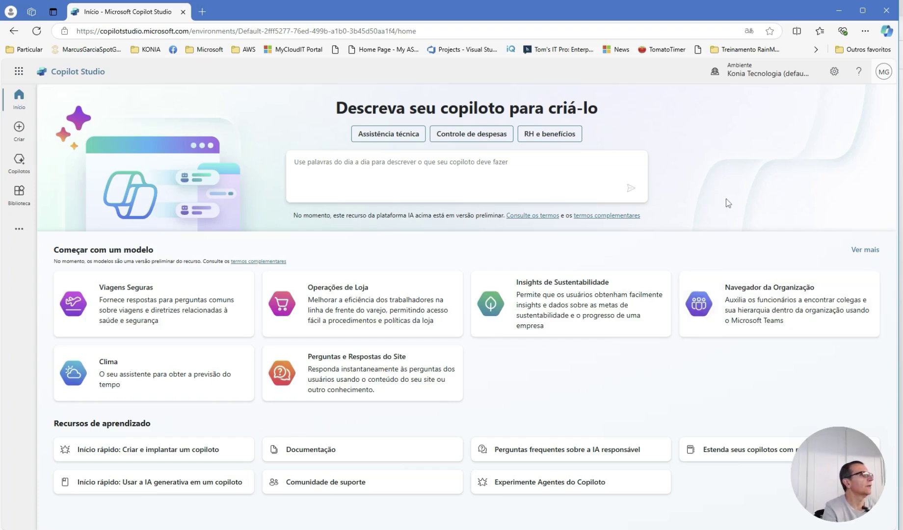
- Start creating a new blank copilot and name it "Aula2"
click(25, 146)
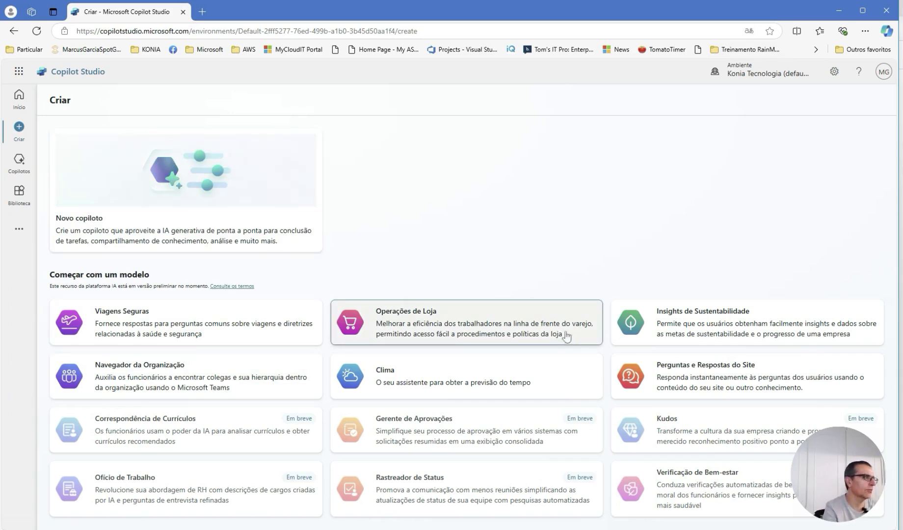
click(185, 188)
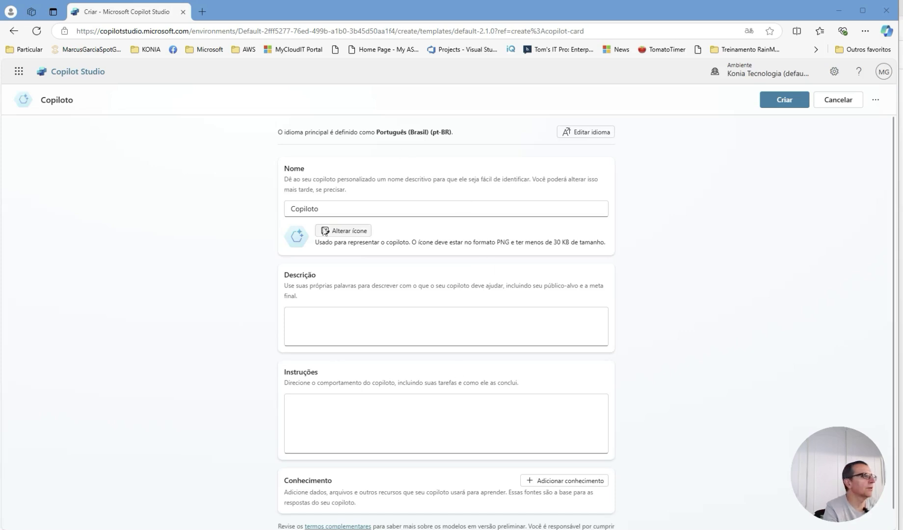
drag(336, 208, 271, 220)
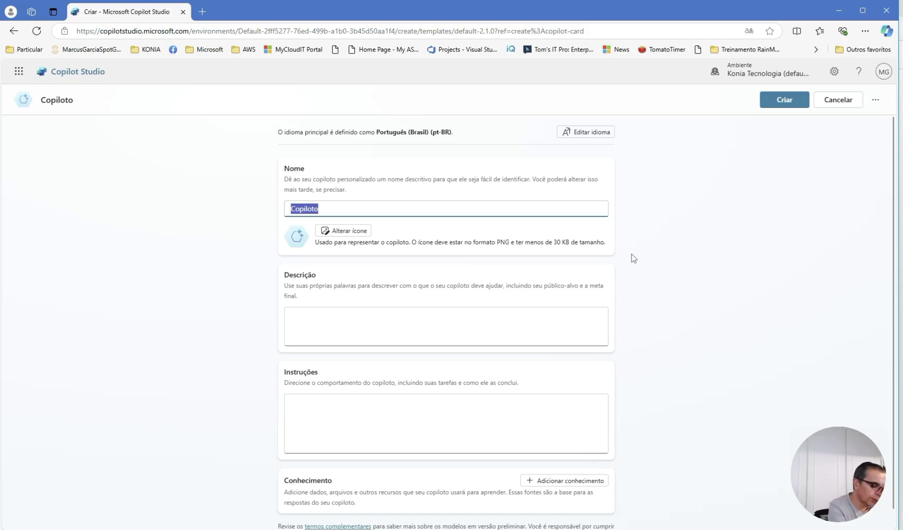
text(AUla)
key(BackSpace)
key(BackSpace)
key(BackSpace)
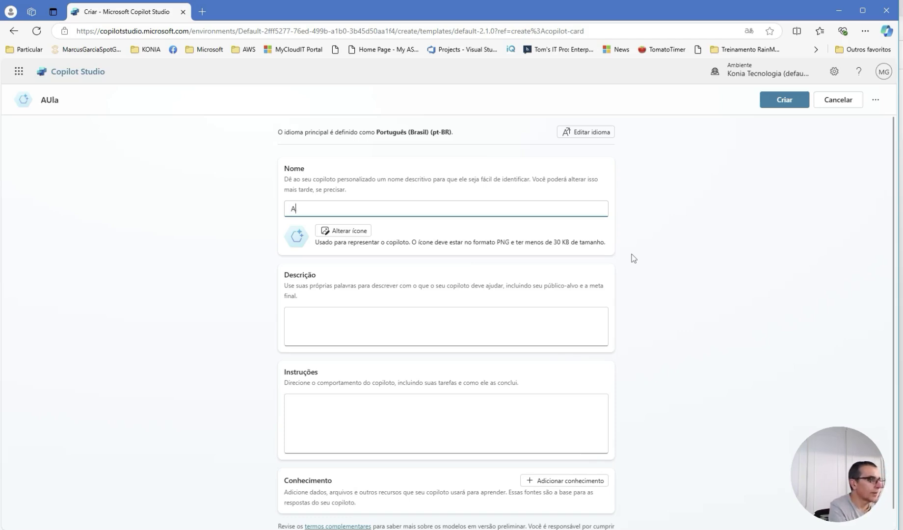
text(ula)
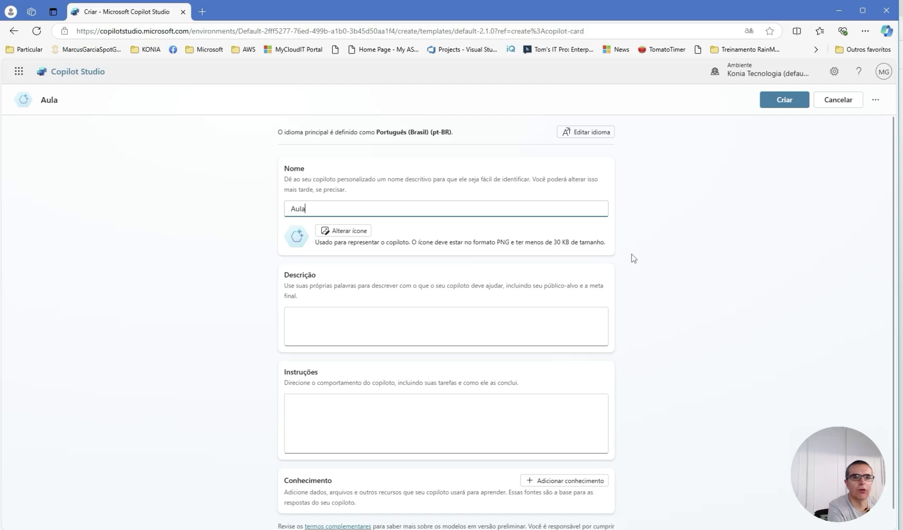
text(2)
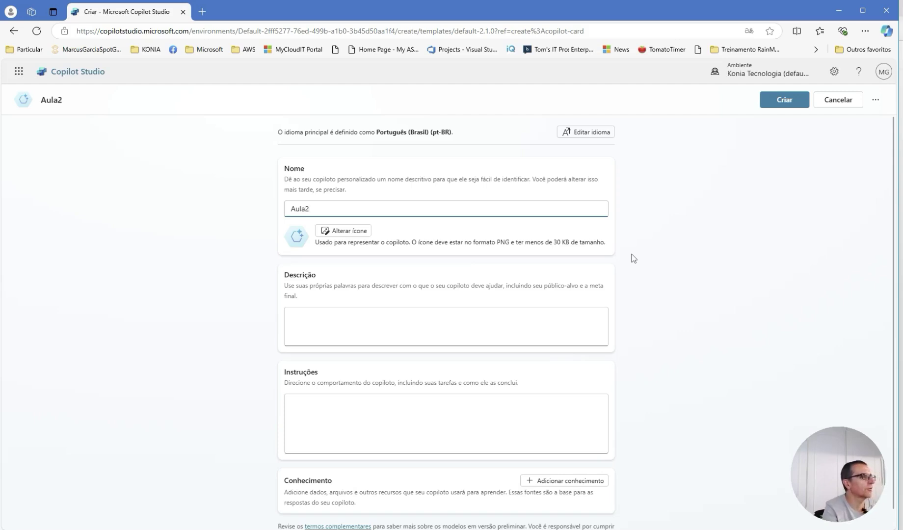
- Enter "ChatBot para atendimento aos clientes" as the copilot's description
click(365, 316)
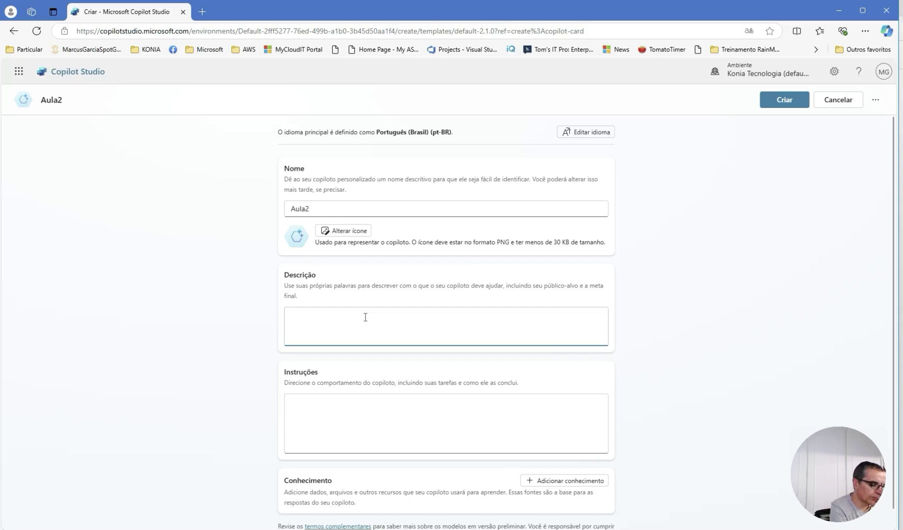
text(Copilot)
key(BackSpace)
key(BackSpace)
key(BackSpace)
key(BackSpace)
key(BackSpace)
key(BackSpace)
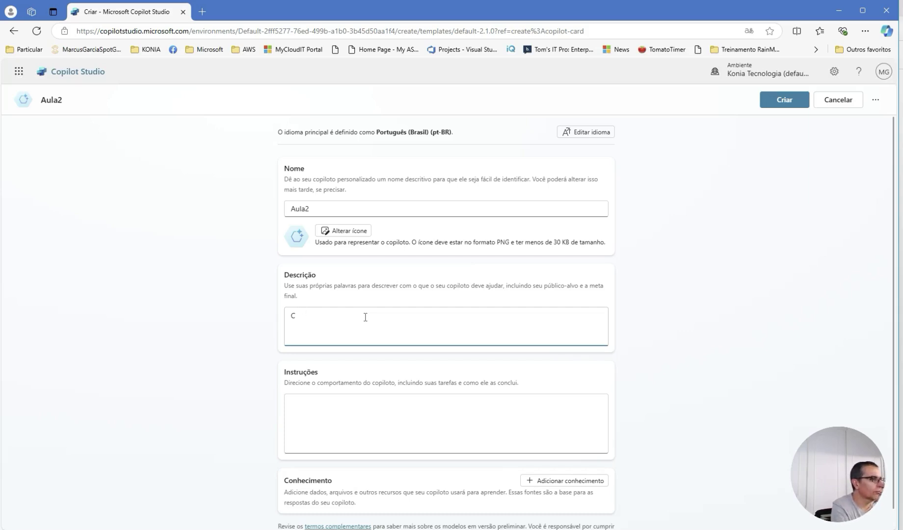
key(BackSpace)
text(ChatBot )
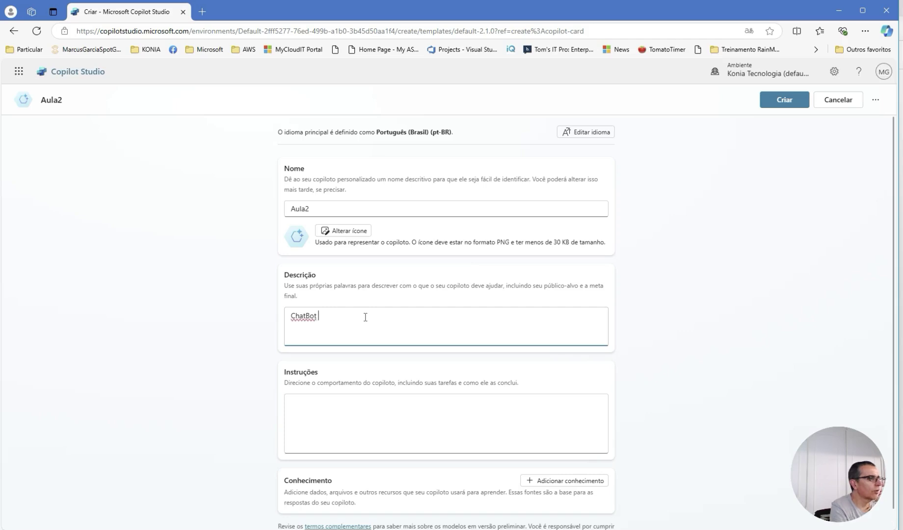
text(para atendim)
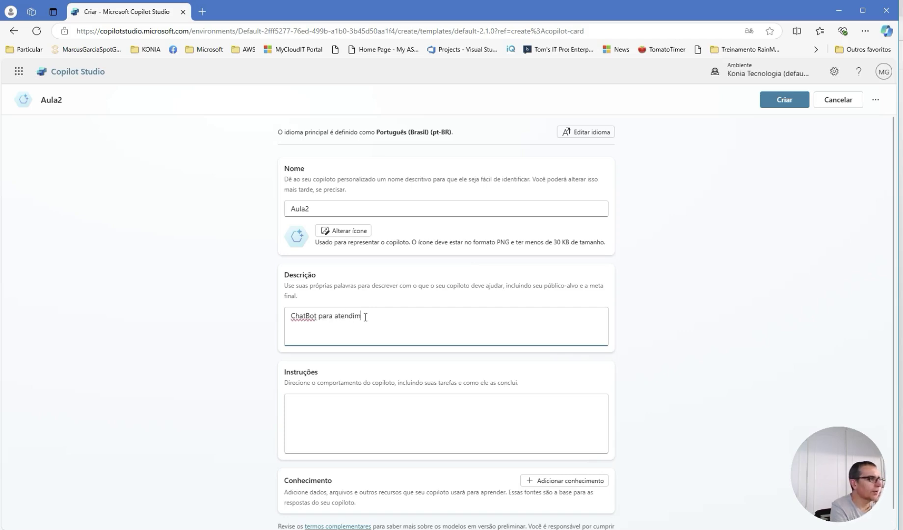
text(ento aos clientes)
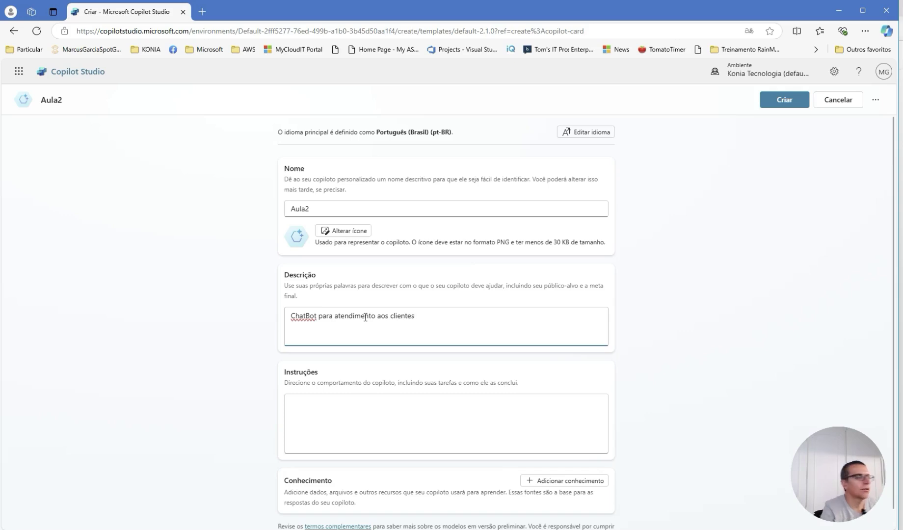
- Look over the available knowledge sources without adding any, and create the Aula2 copilot
scroll(509, 441, down, 1)
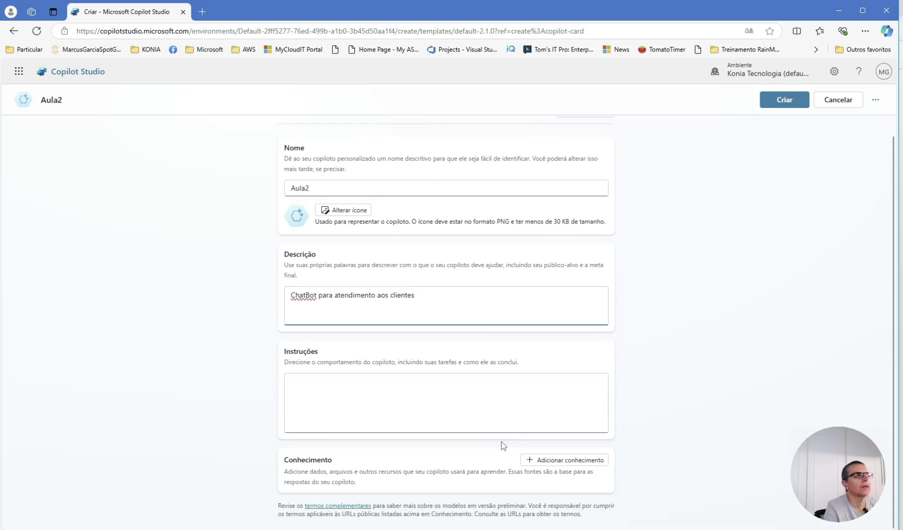
scroll(501, 446, up, 1)
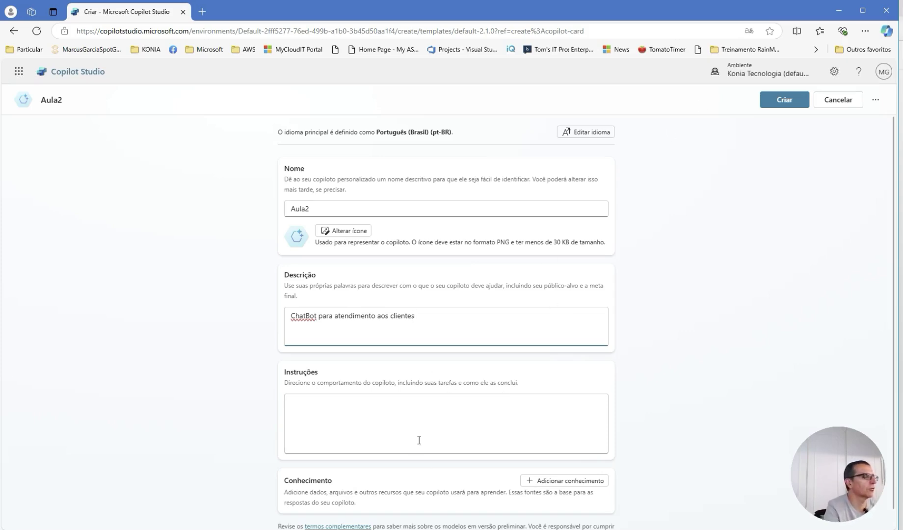
scroll(419, 439, down, 1)
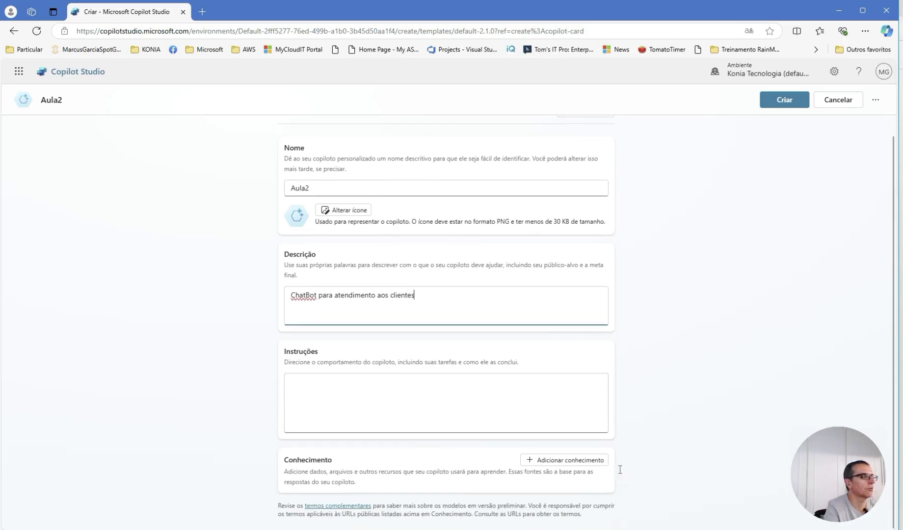
click(578, 460)
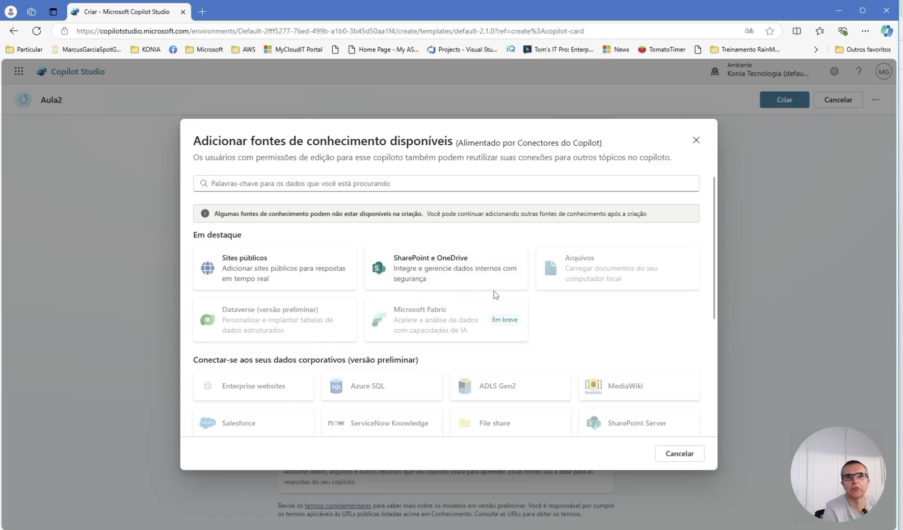
click(696, 142)
click(790, 101)
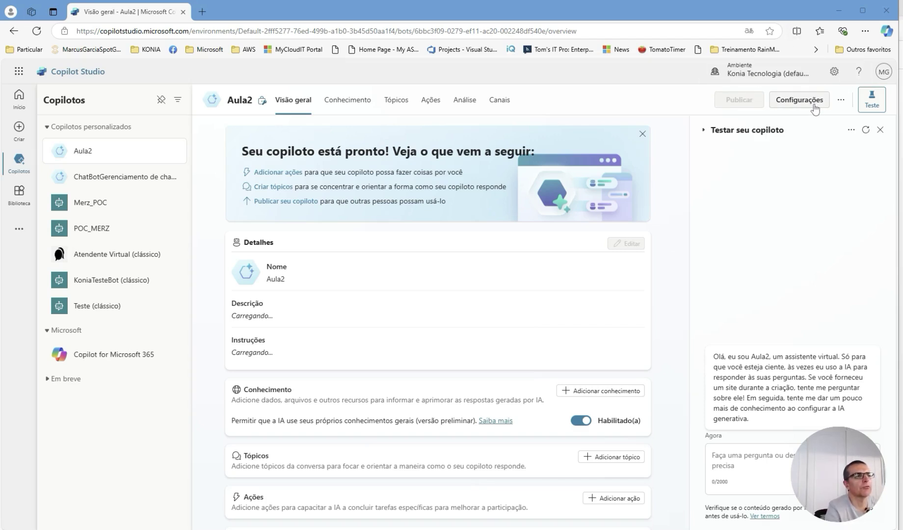
- Look over the additional options for the Aula2 copilot and close its test pane
click(840, 101)
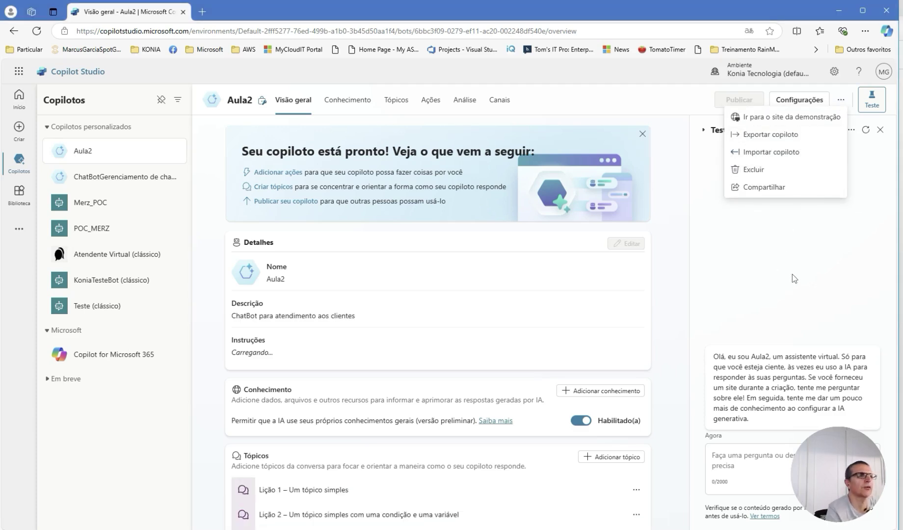
click(866, 193)
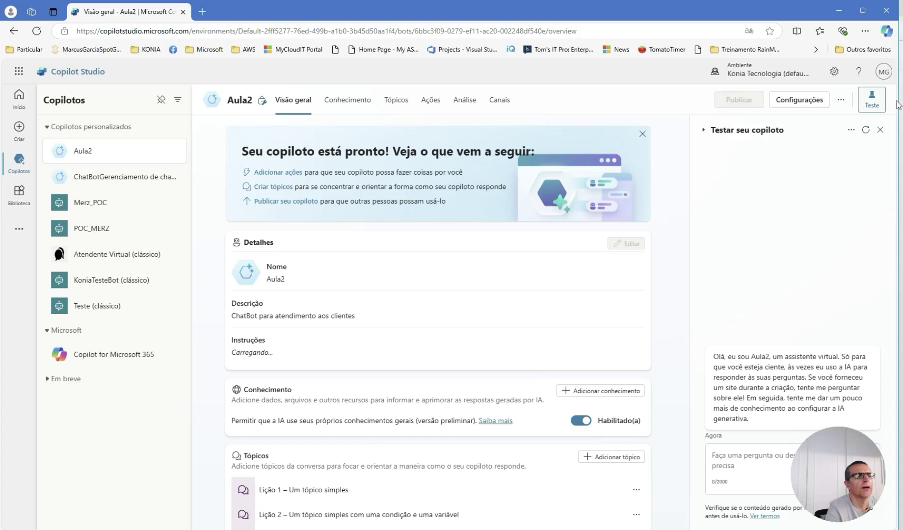
click(880, 131)
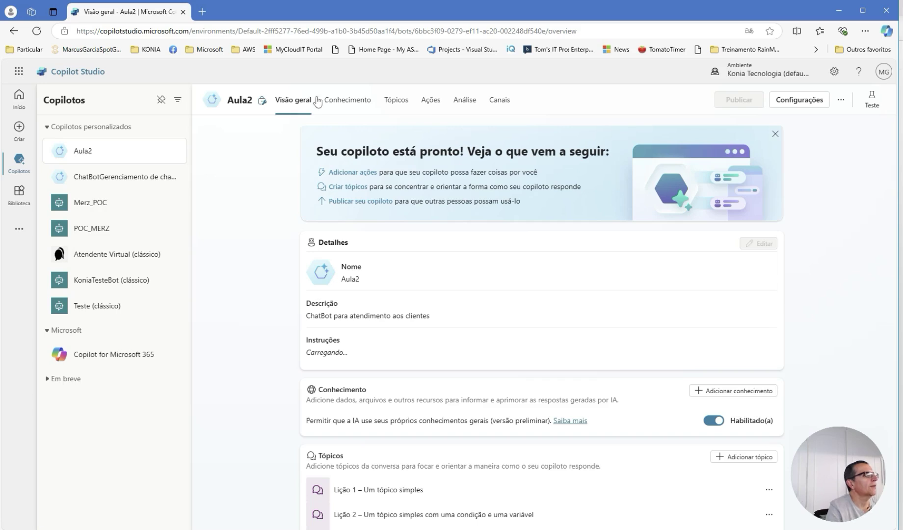
- Examine the details, knowledge, topics and actions sections on the Aula2 overview page
scroll(369, 221, down, 3)
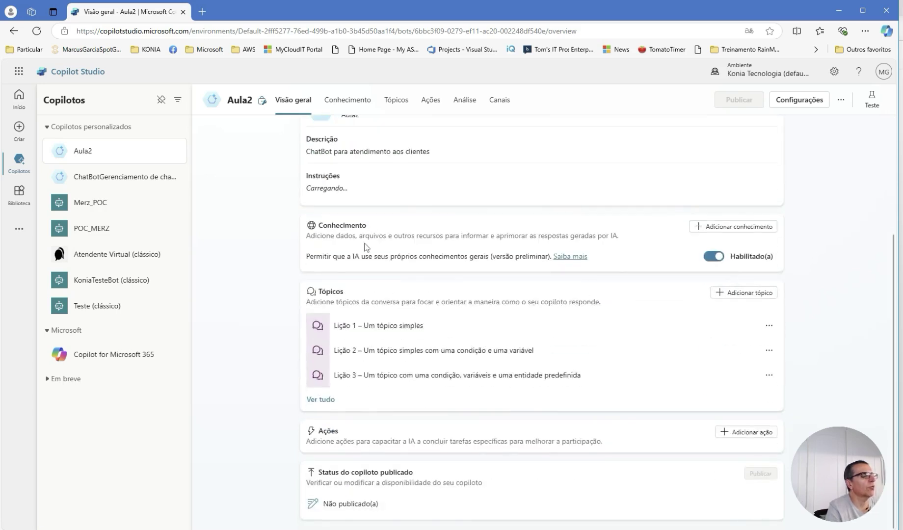
scroll(373, 246, up, 3)
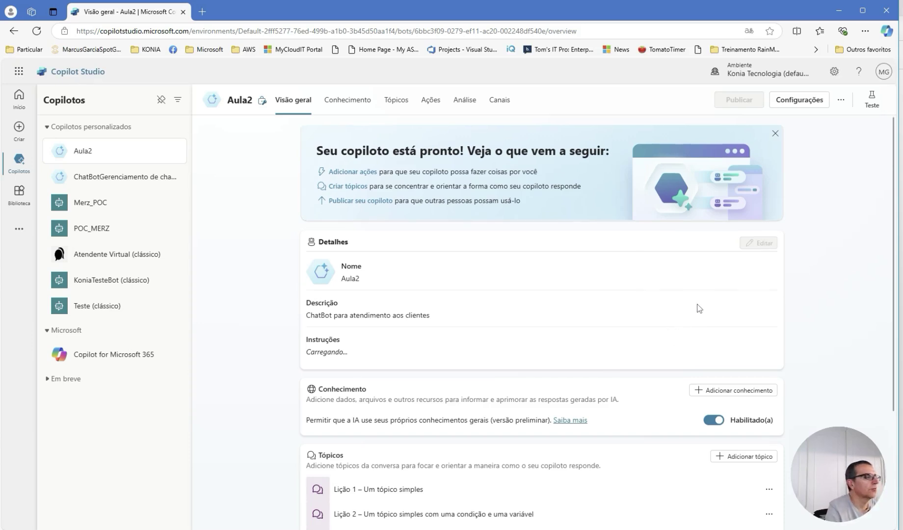
scroll(692, 312, down, 2)
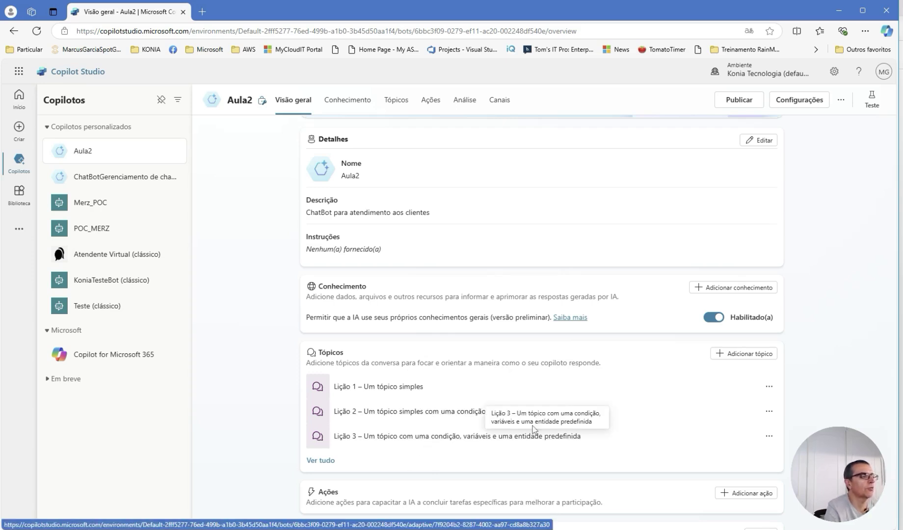
scroll(665, 418, up, 2)
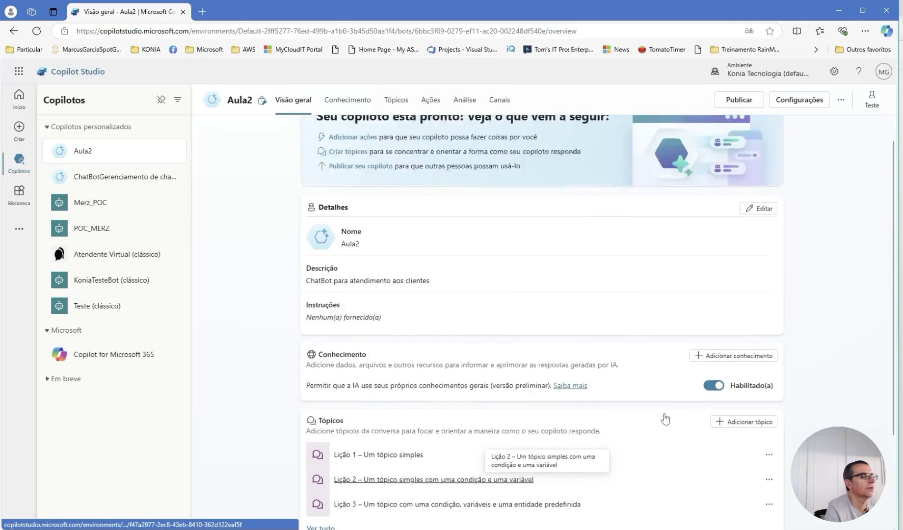
scroll(664, 413, down, 2)
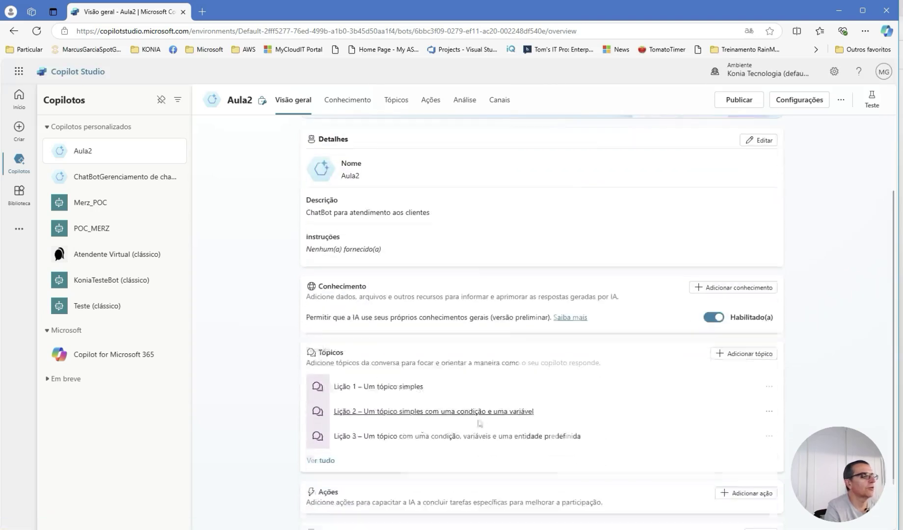
- Open the topic "Lição 1 – Um tópico simples", examine its conversation flow, and allow the site clipboard access
click(403, 388)
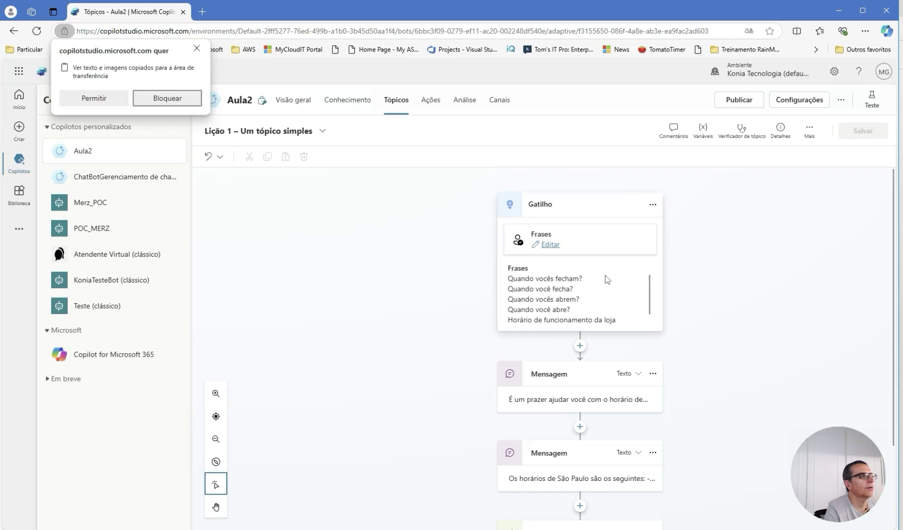
scroll(672, 393, down, 2)
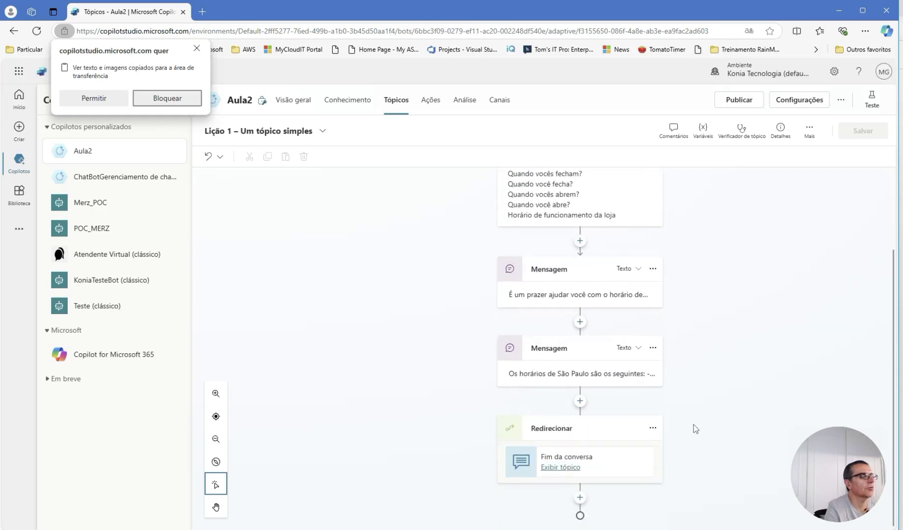
scroll(693, 424, up, 2)
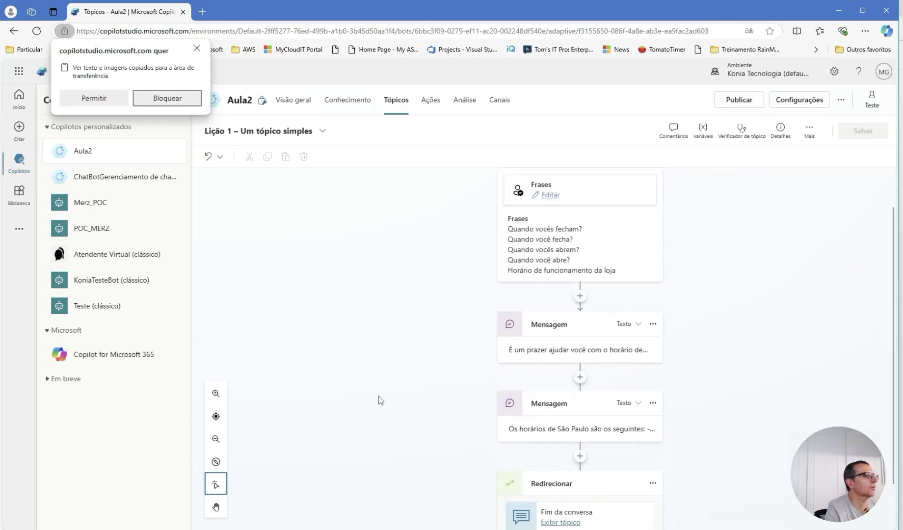
click(74, 98)
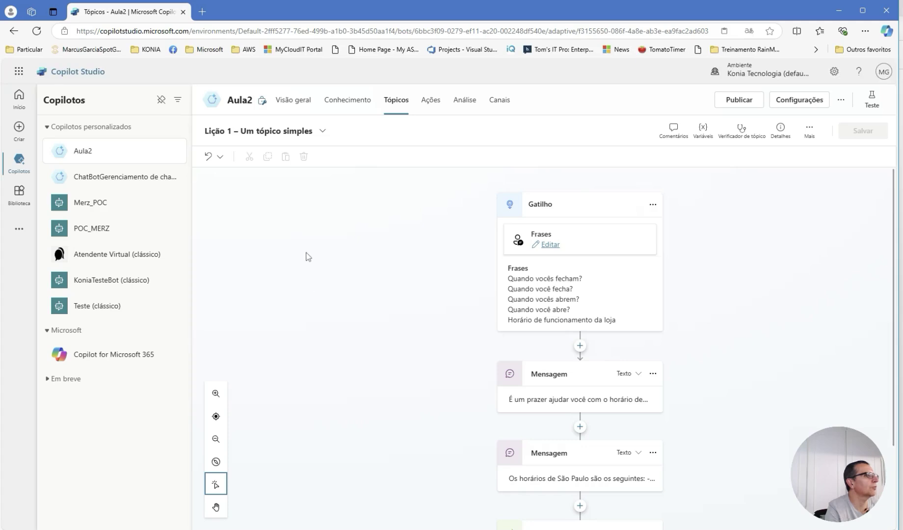
- Return to the Aula2 overview and review its sections through to the publishing status
click(303, 103)
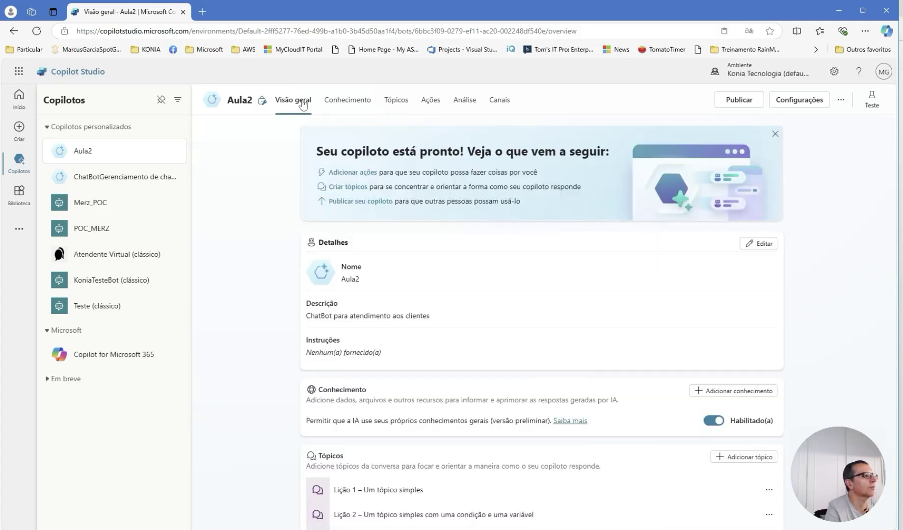
scroll(633, 390, down, 1)
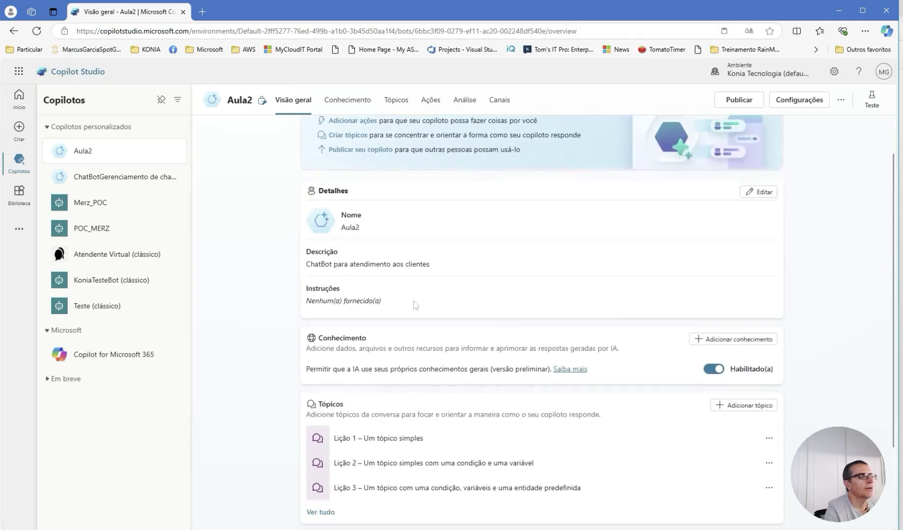
scroll(464, 354, up, 1)
scroll(488, 438, down, 1)
scroll(489, 438, down, 3)
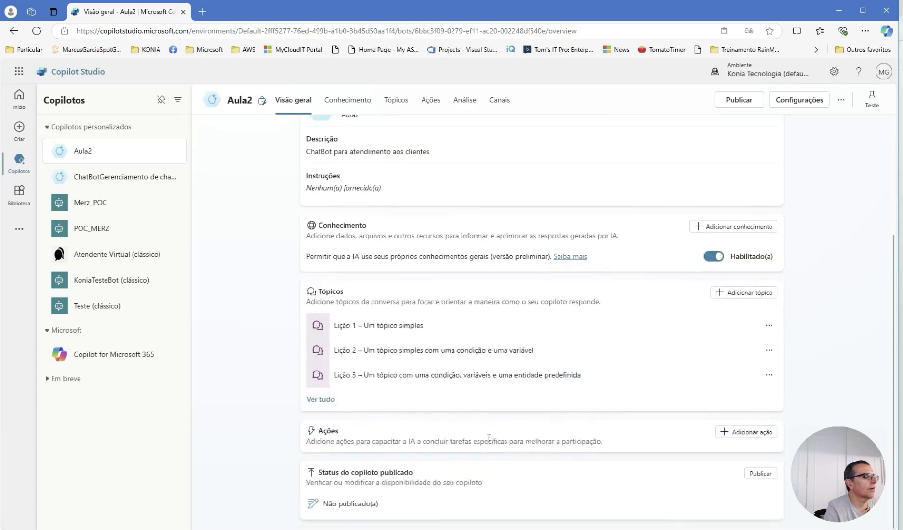
- Review the Aula2 overview again, from the copilot details down to the publishing status
scroll(440, 304, up, 1)
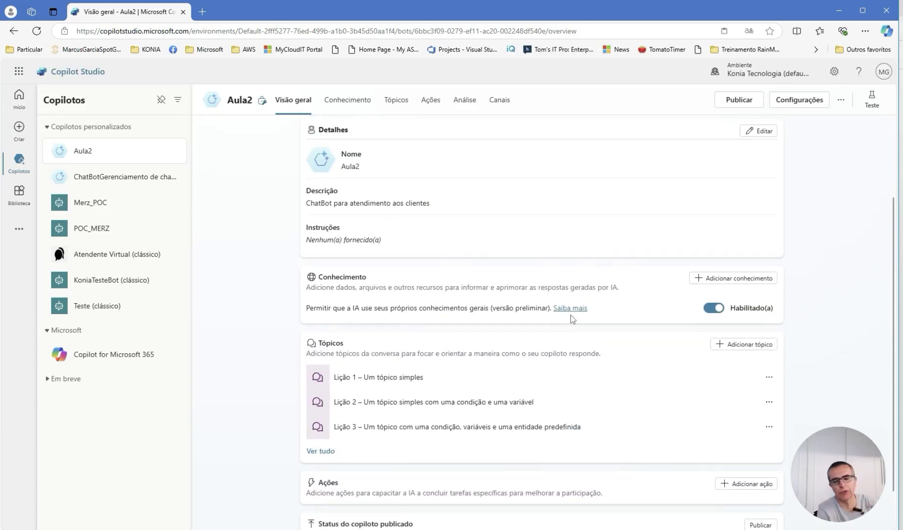
scroll(572, 320, up, 2)
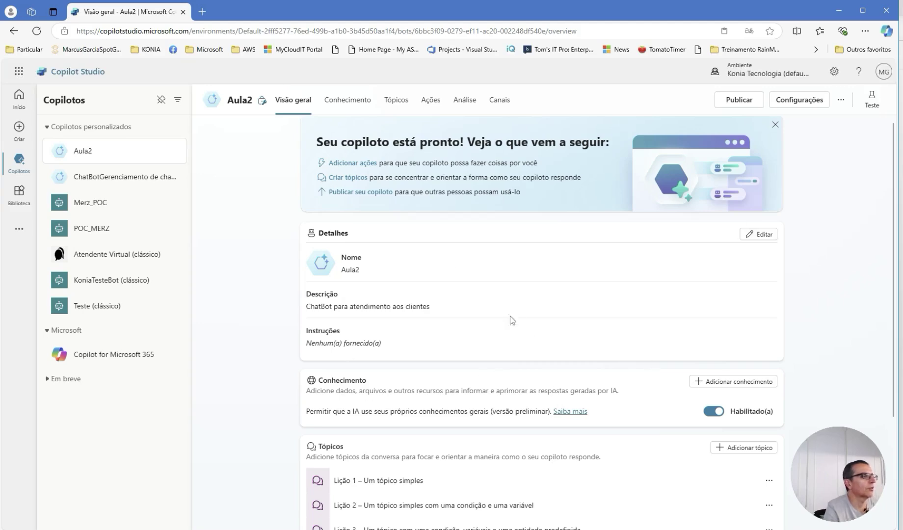
scroll(536, 363, down, 3)
scroll(536, 362, up, 3)
scroll(536, 362, down, 3)
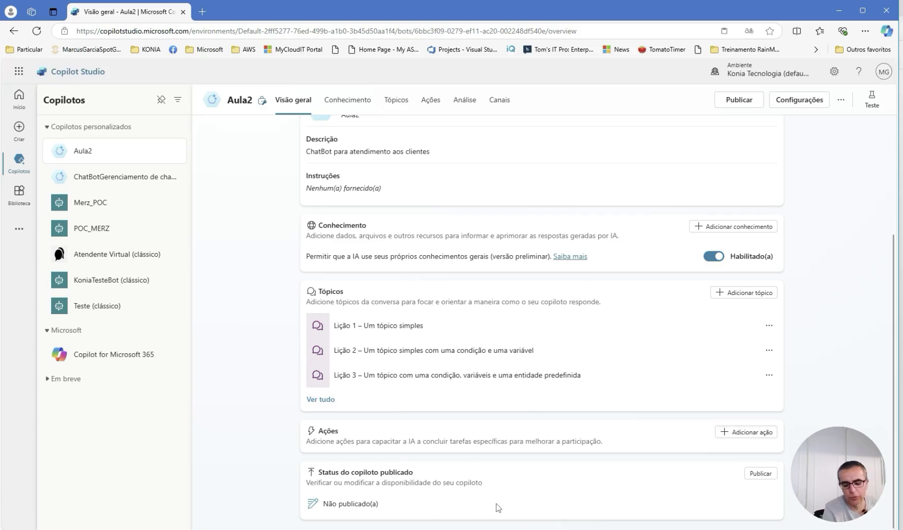
scroll(587, 503, up, 4)
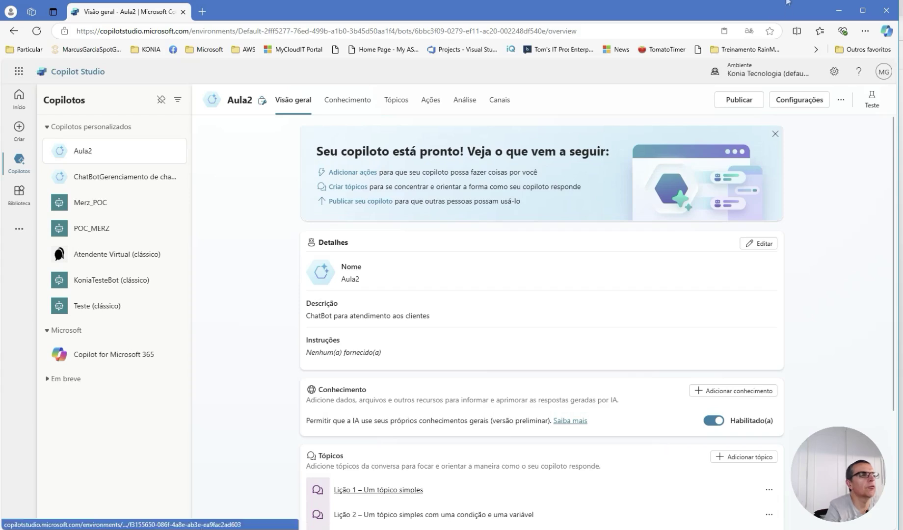
- Open the Aula2 settings and look over the copilot details, generative AI (IA Generativa) and security (Segurança) sections
click(822, 100)
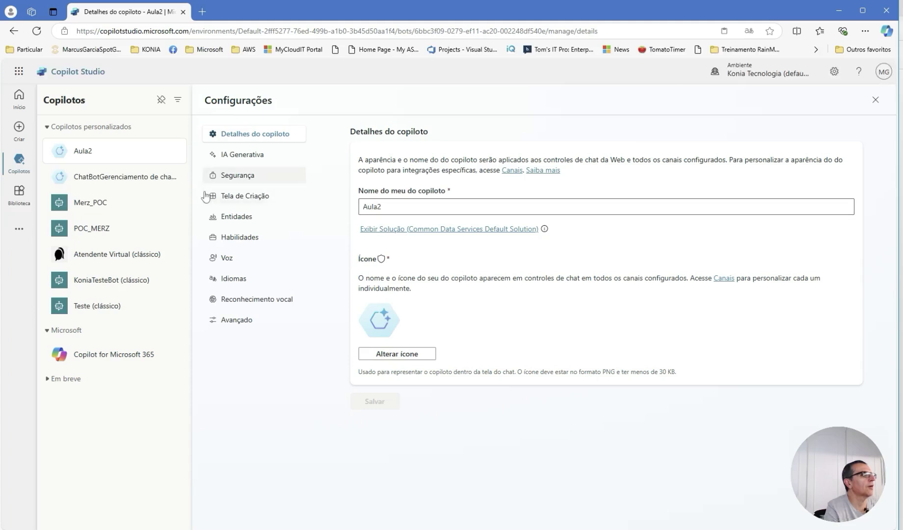
click(241, 156)
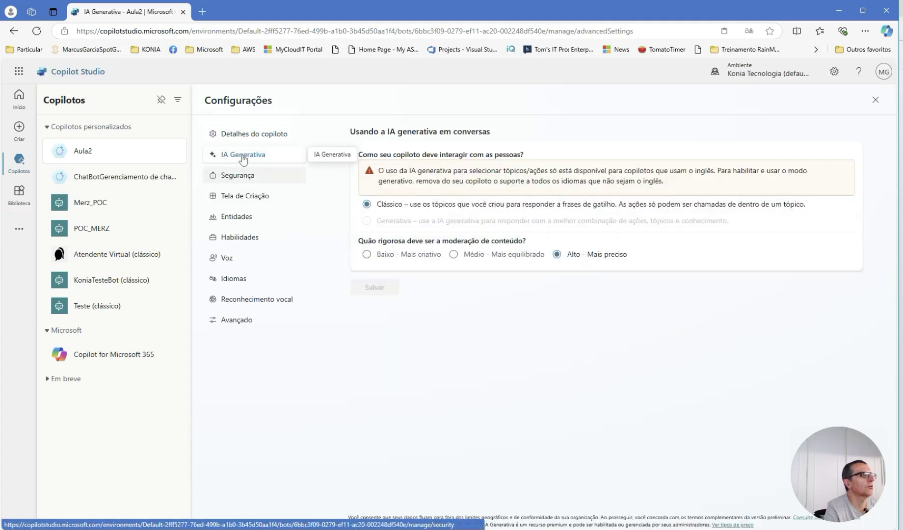
click(248, 180)
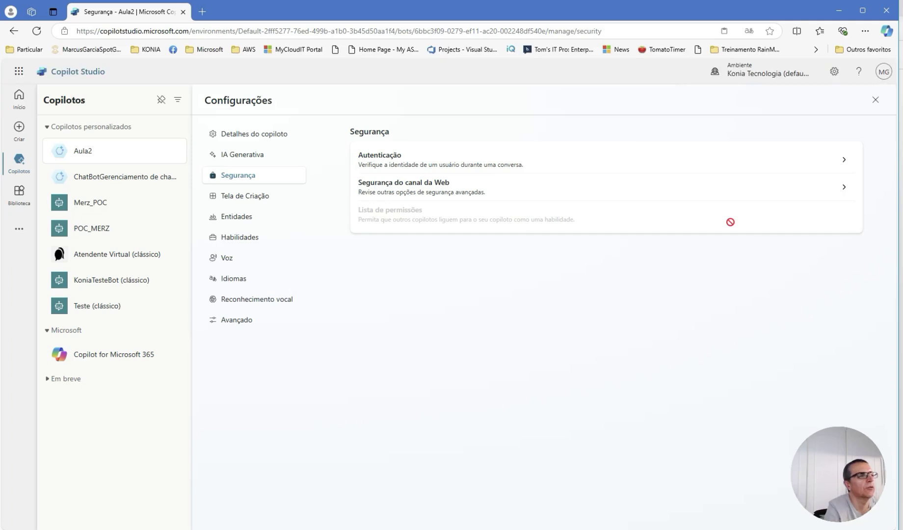
- Set the copilot's authentication to "Sem autenticação" and save the configuration
click(845, 163)
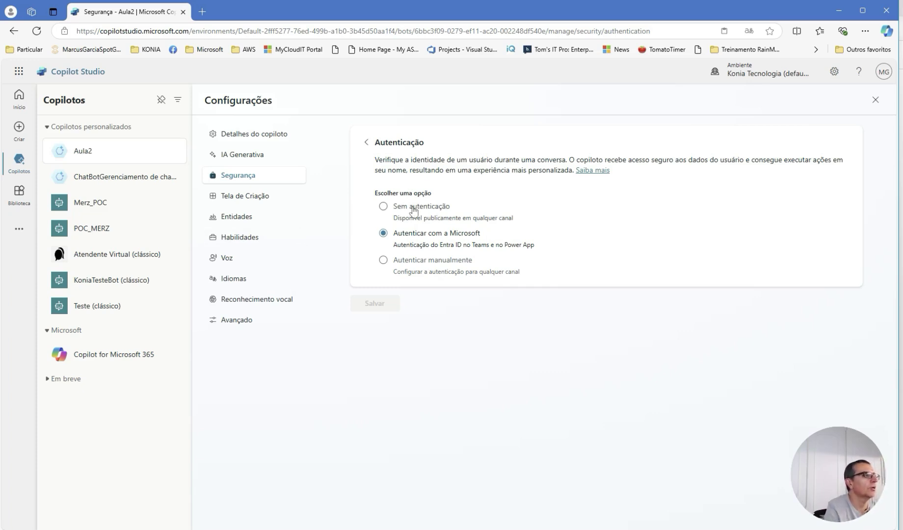
click(382, 207)
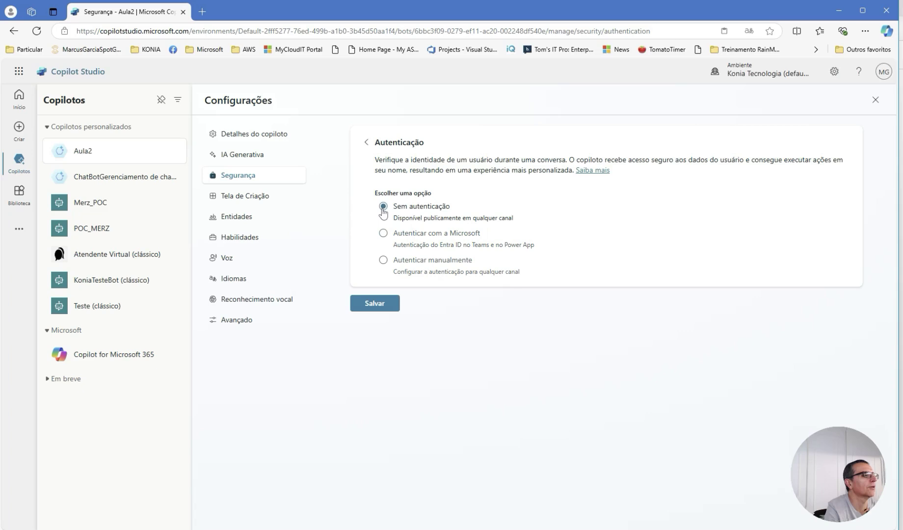
click(383, 234)
click(383, 206)
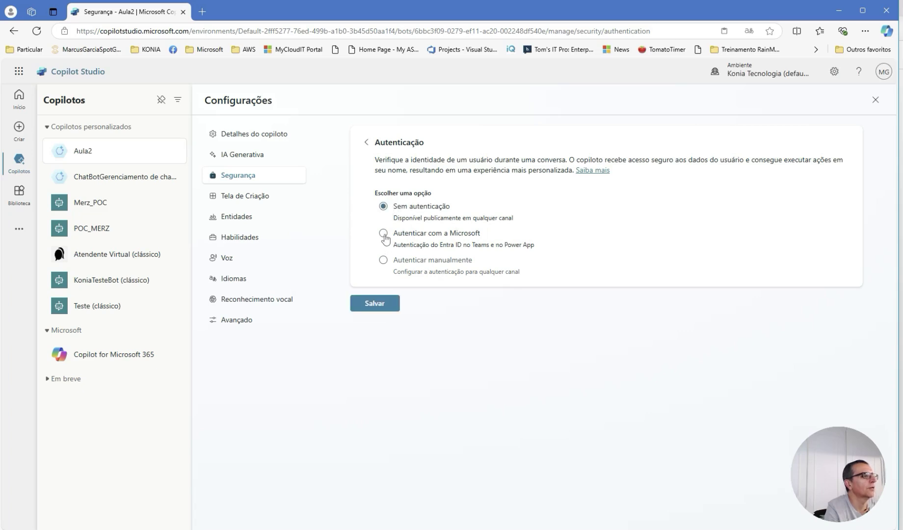
click(383, 233)
click(385, 206)
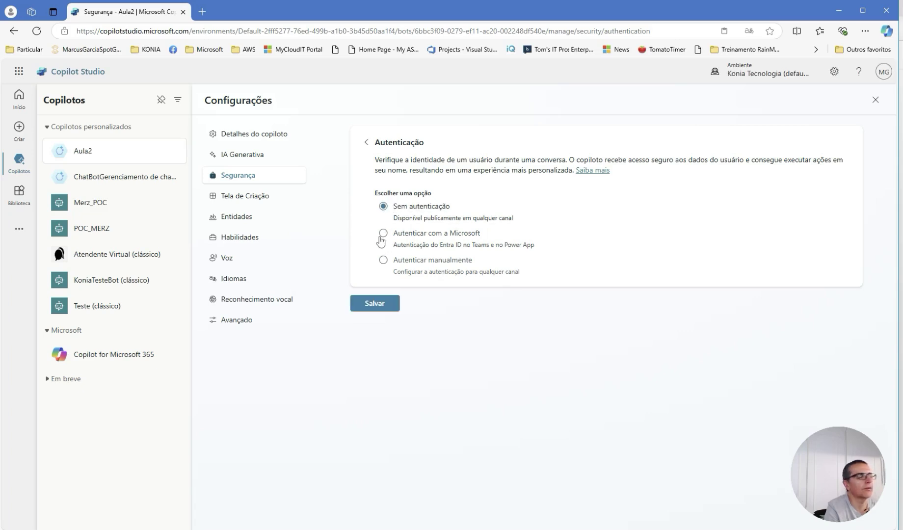
click(370, 301)
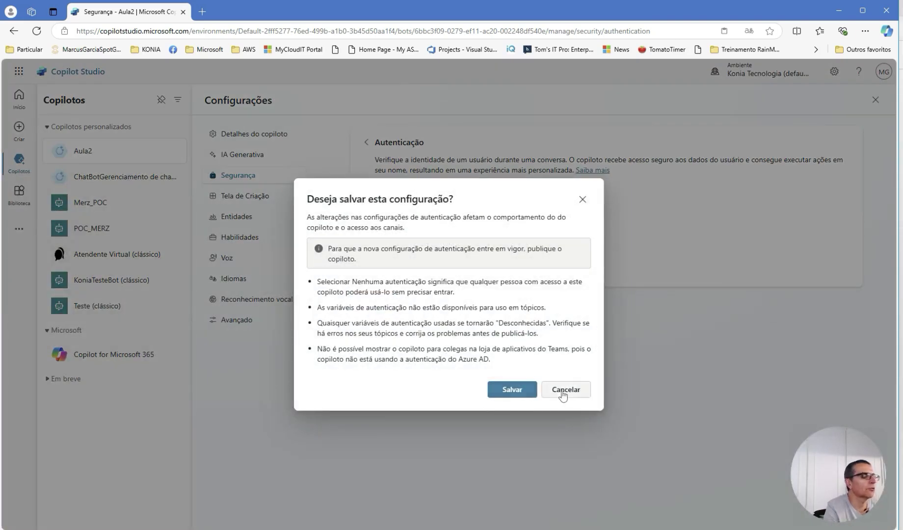
click(521, 390)
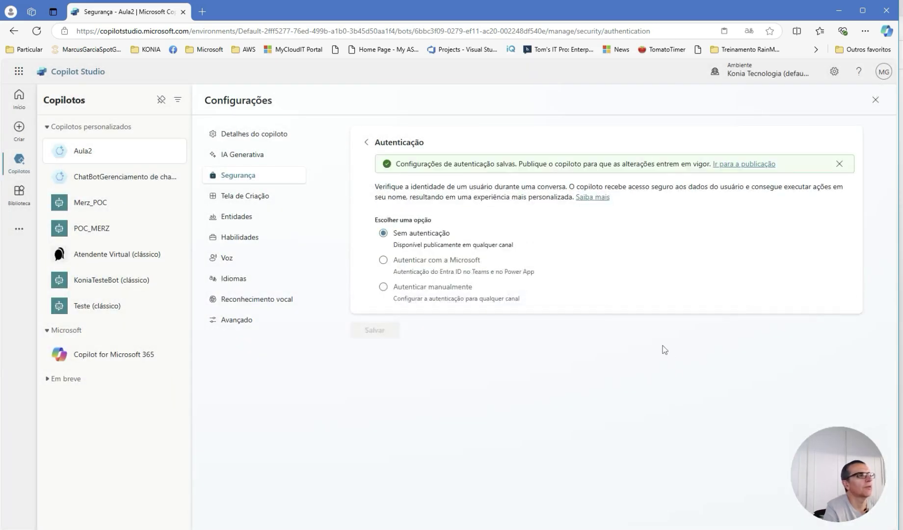
- Examine the authoring canvas settings (Tela de Criação) and the list of predefined entities (Entidades)
click(233, 201)
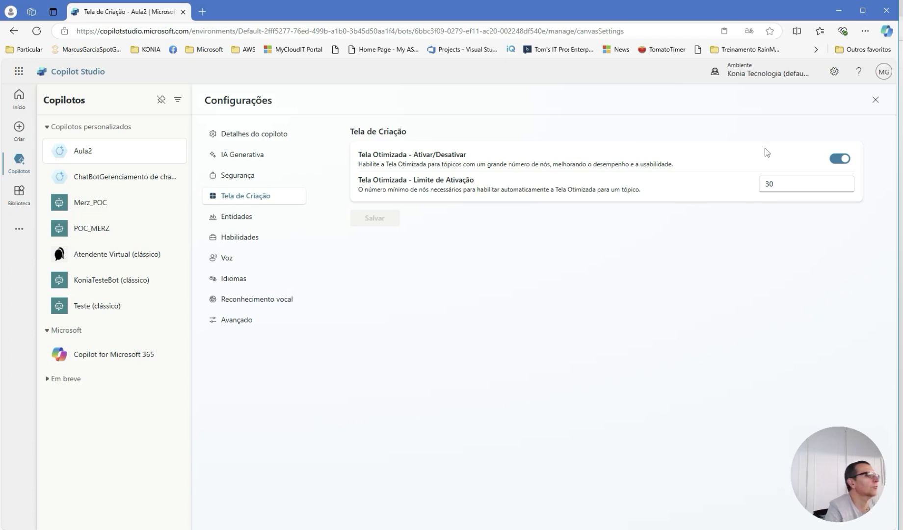
click(245, 219)
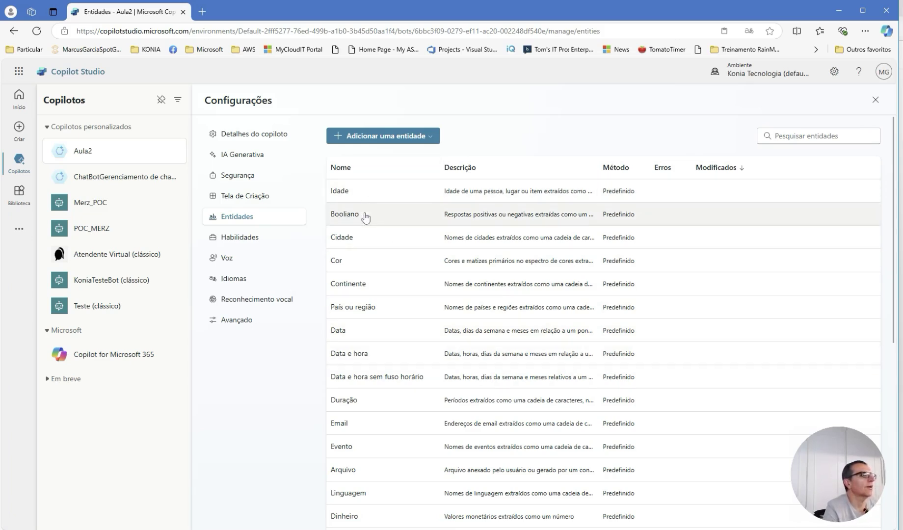
scroll(402, 313, down, 2)
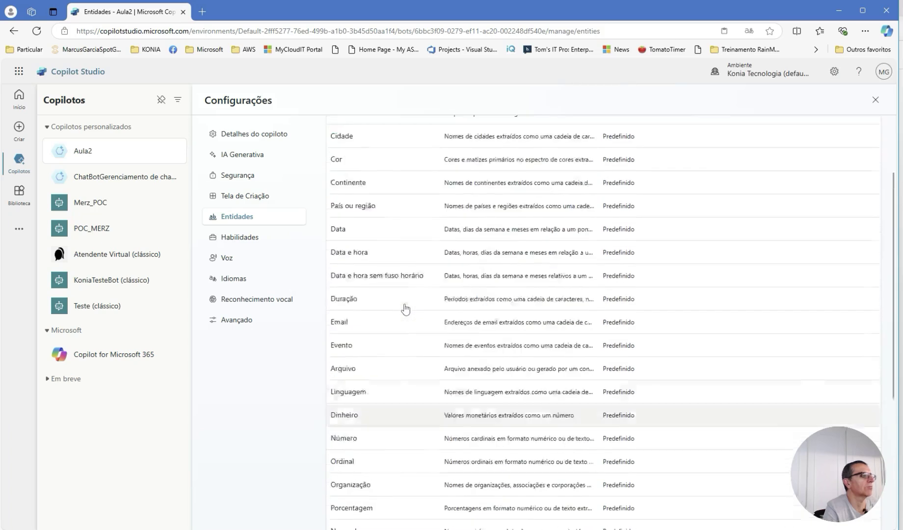
scroll(412, 295, up, 2)
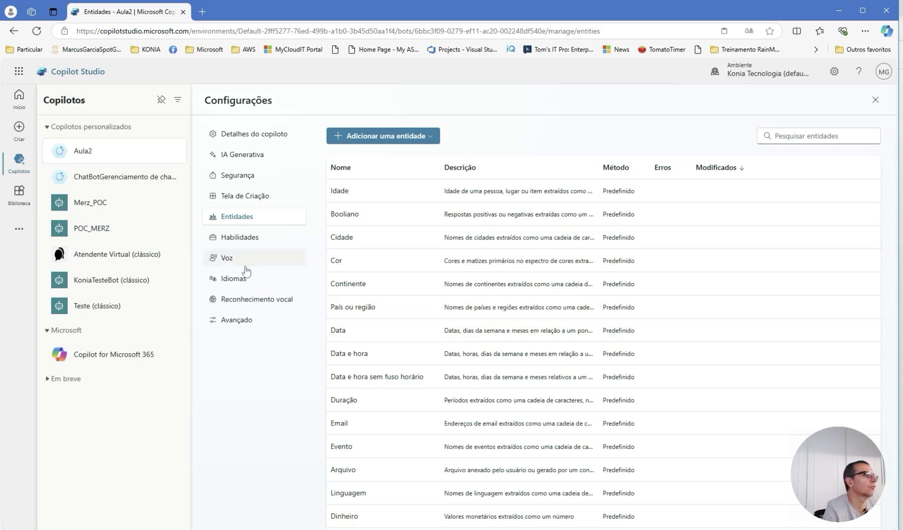
- Inspect the form for adding a skill in the Habilidades settings and close it without adding one
click(241, 238)
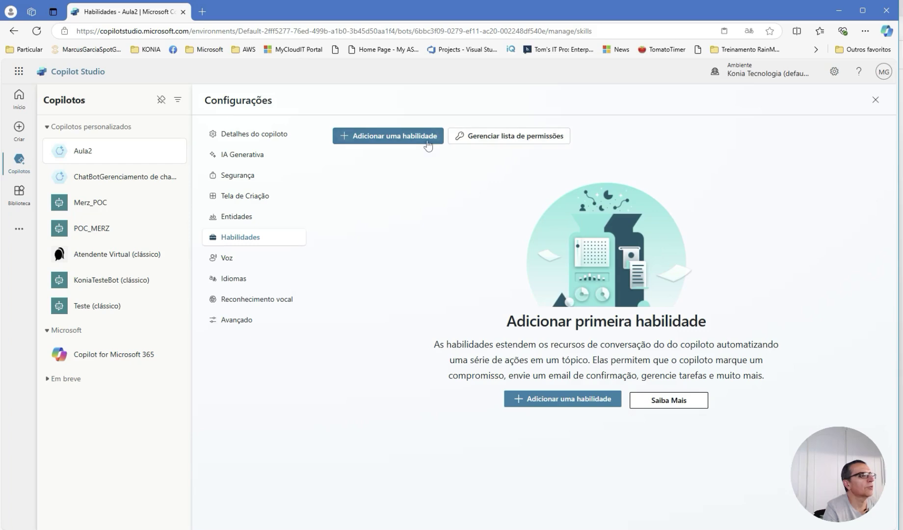
click(580, 398)
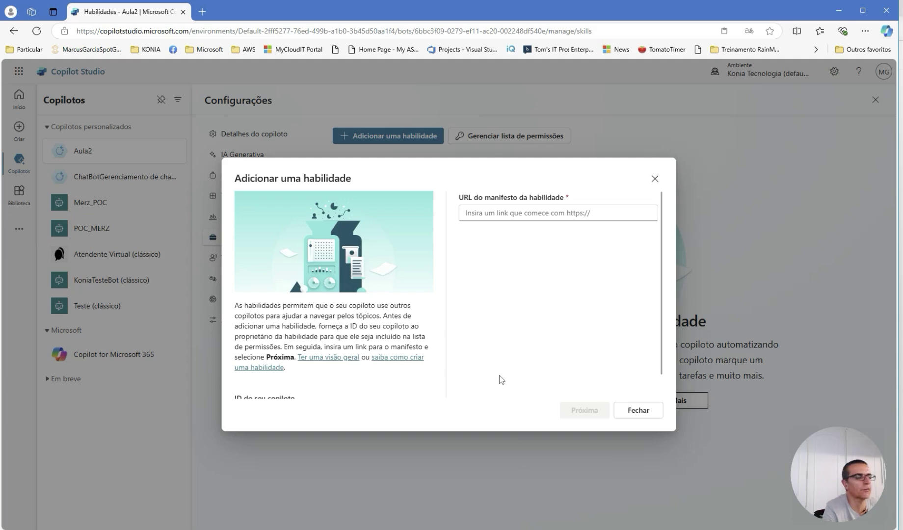
scroll(314, 357, down, 1)
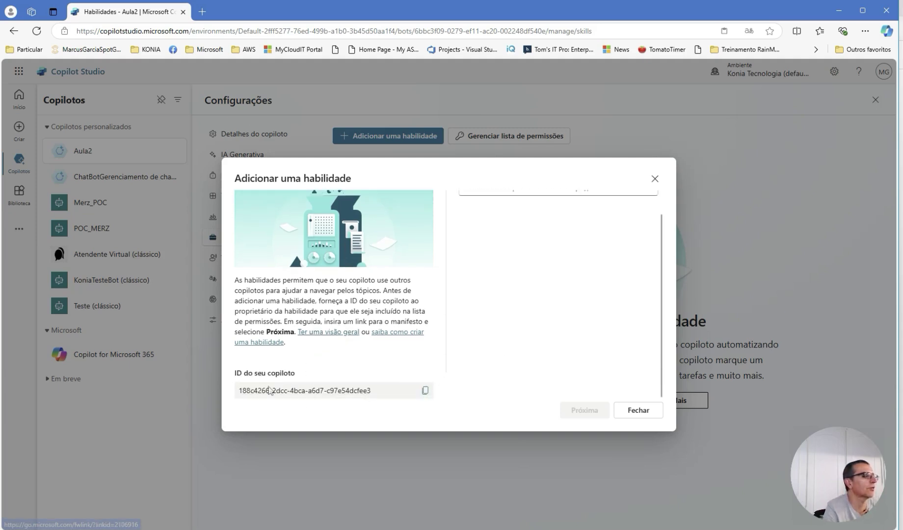
scroll(289, 373, up, 1)
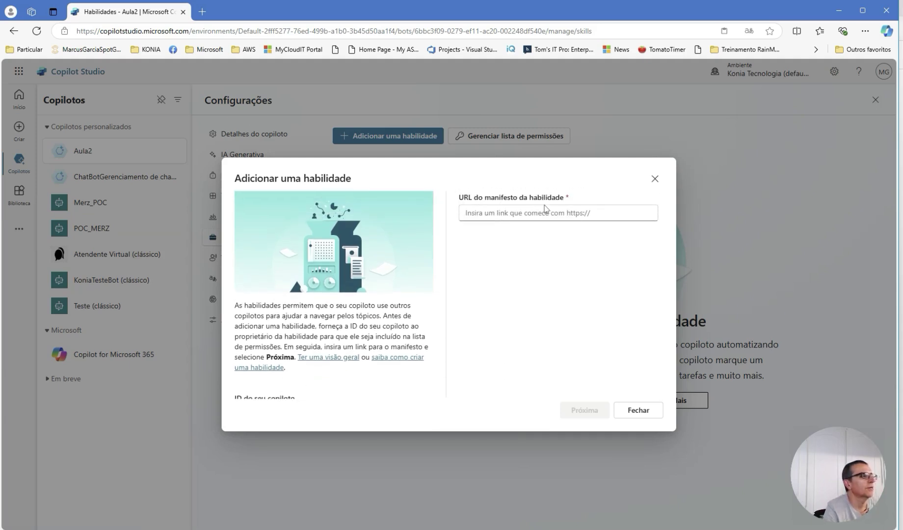
click(655, 179)
- Look over the voice, language, speech recognition and advanced settings, including Application Insights, and close the settings
click(229, 259)
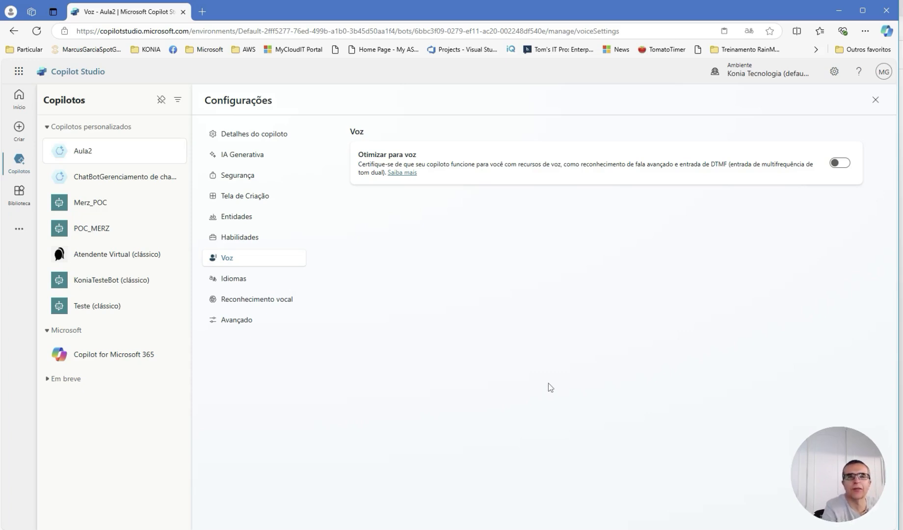
click(241, 279)
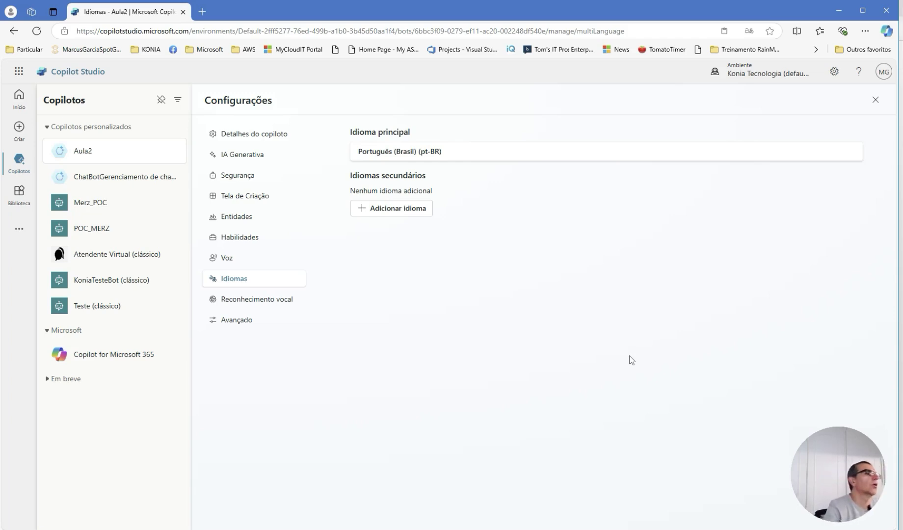
click(273, 303)
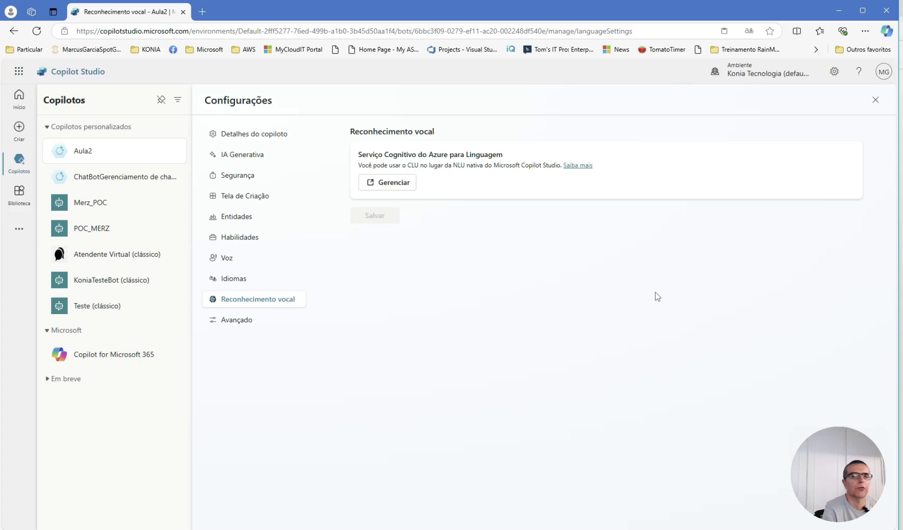
click(240, 321)
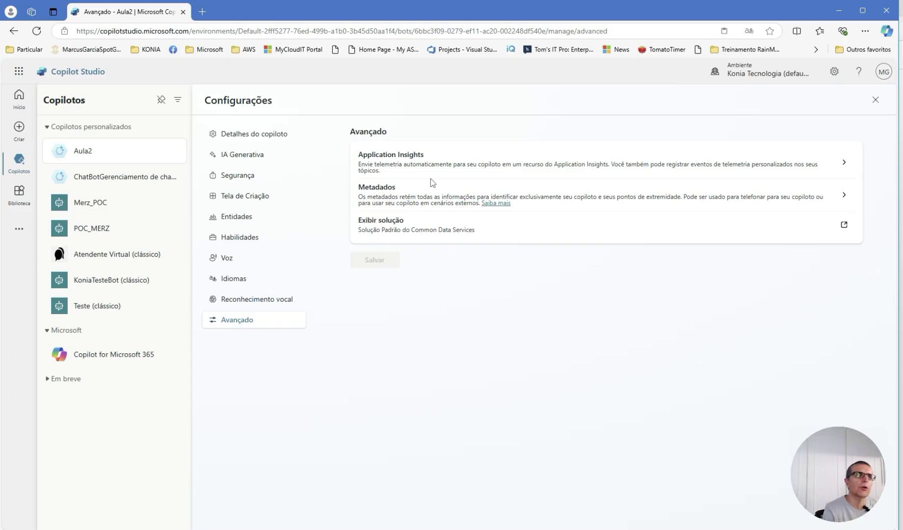
click(844, 166)
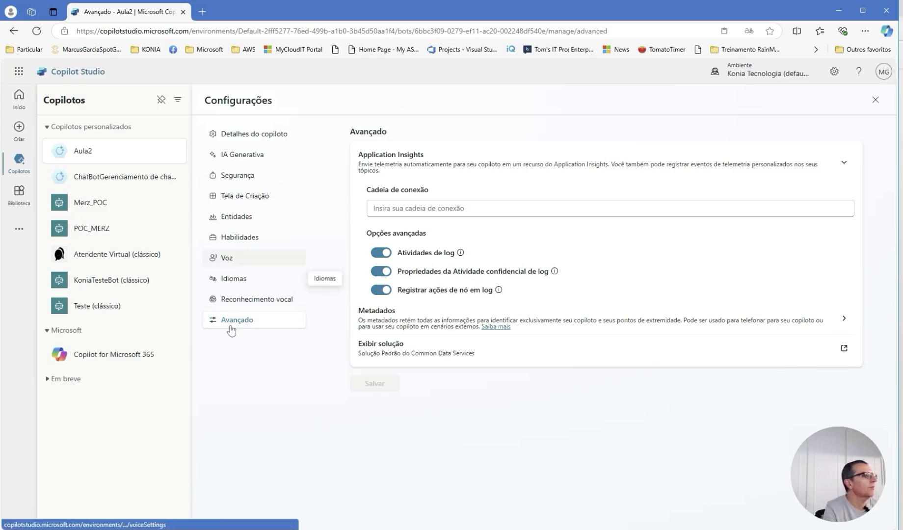
click(875, 101)
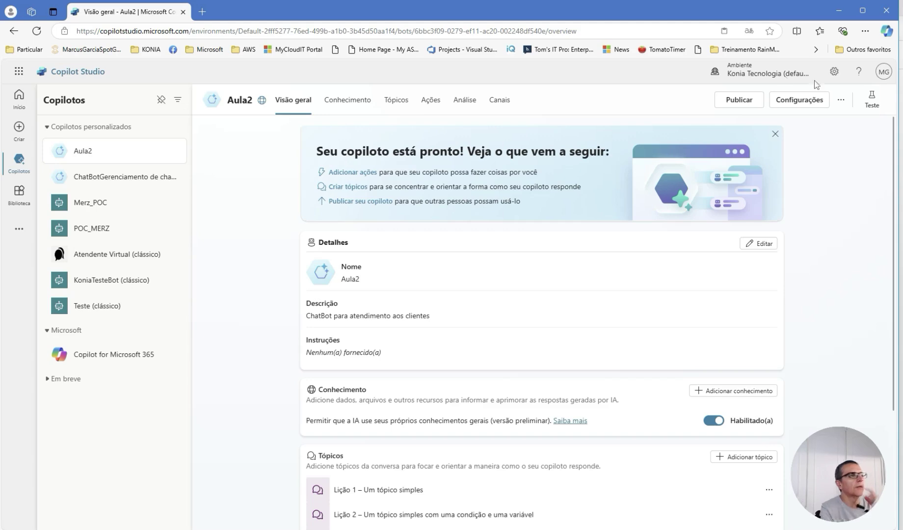
- Check Aula2's publish confirmation without publishing, and examine the available channels and customer engagement hubs
click(742, 100)
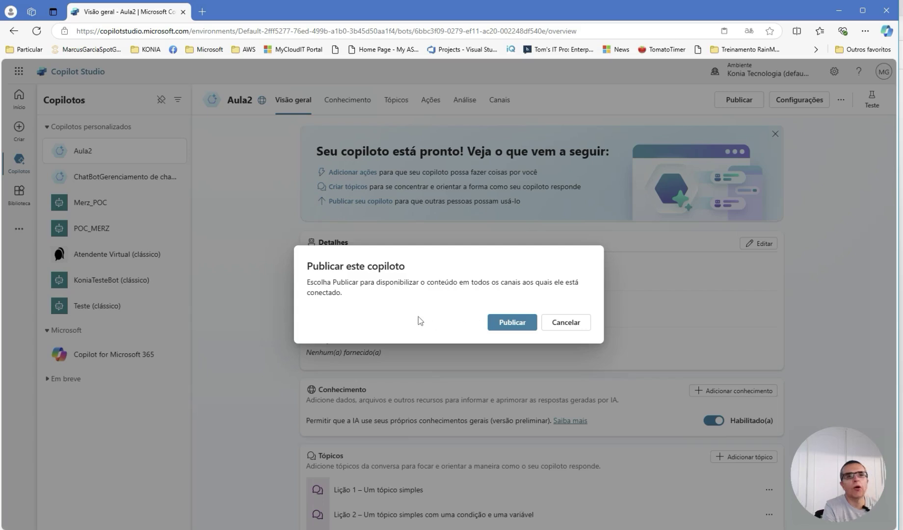
click(565, 325)
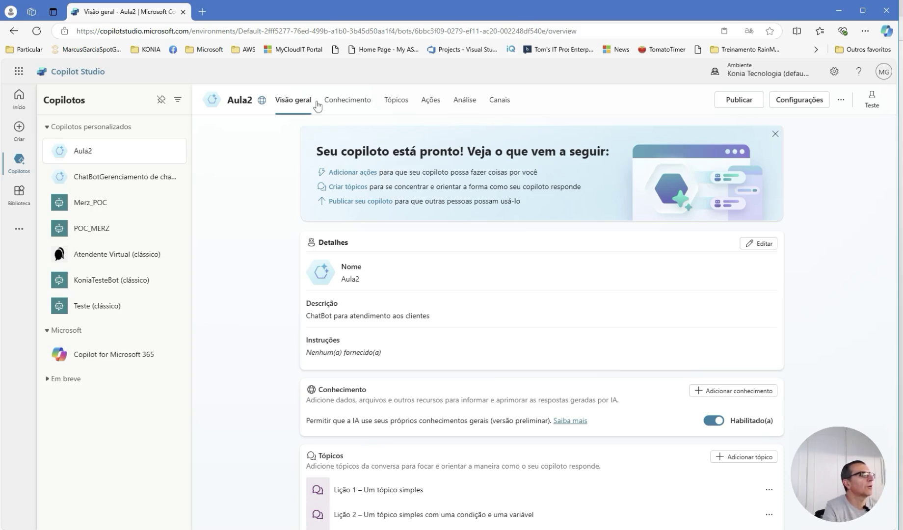
click(506, 105)
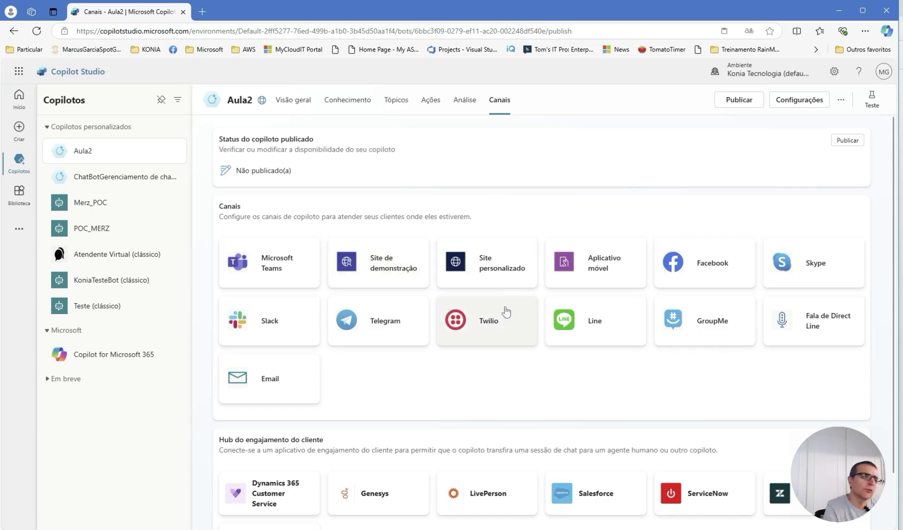
scroll(518, 359, down, 1)
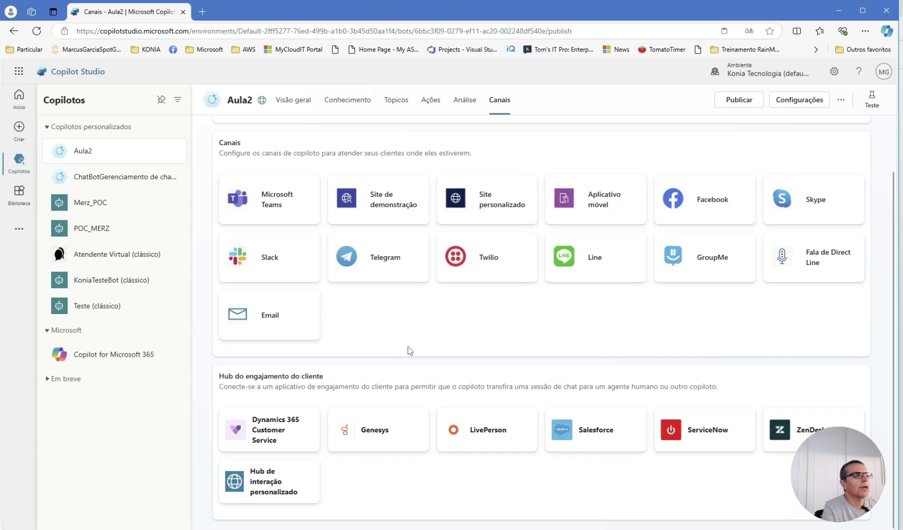
scroll(408, 349, up, 1)
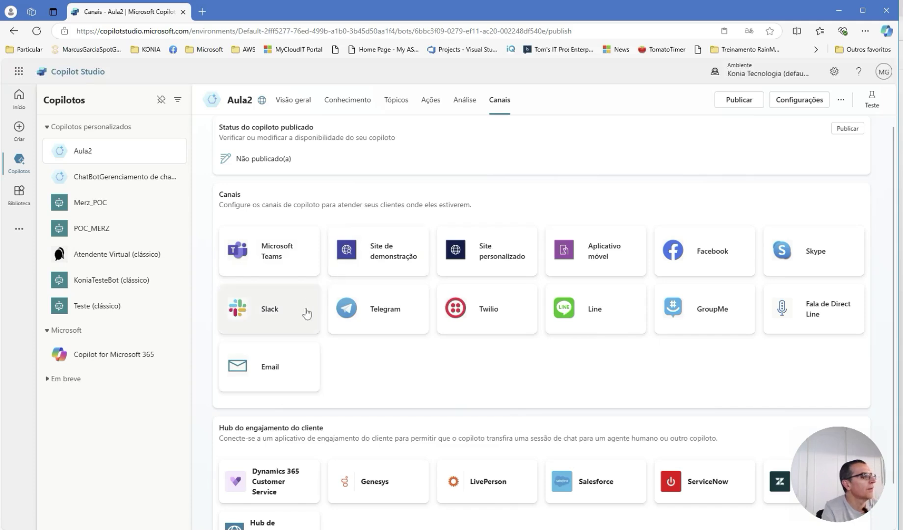
- View the configuration of the Microsoft Teams channel and of the demo website channel (Site de demonstração)
click(293, 265)
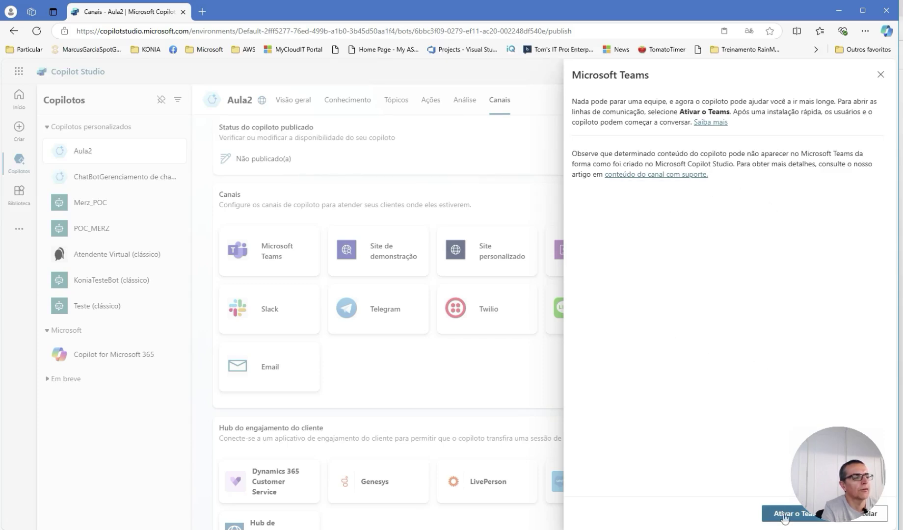
click(880, 76)
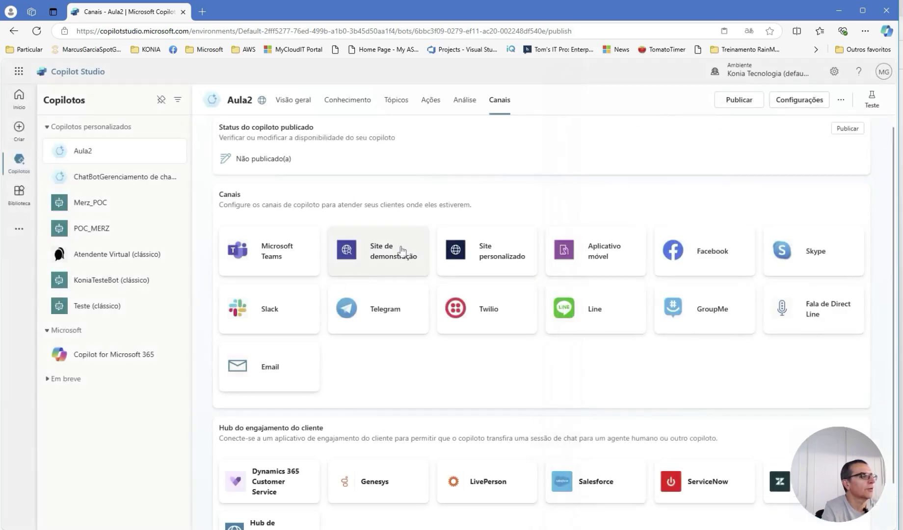
click(405, 250)
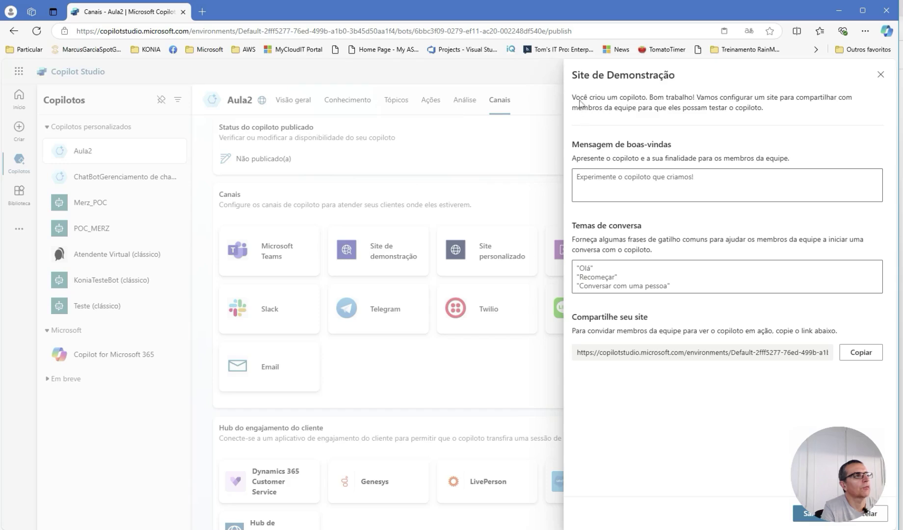
- Read the introductory text of the demo website channel (Site de Demonstração) and close its configuration
drag(580, 97, 641, 97)
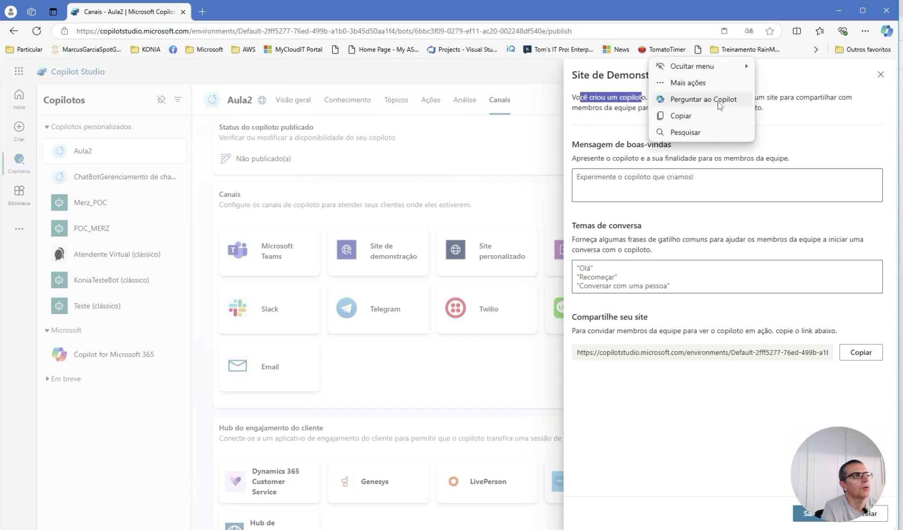
click(842, 118)
drag(750, 100, 861, 107)
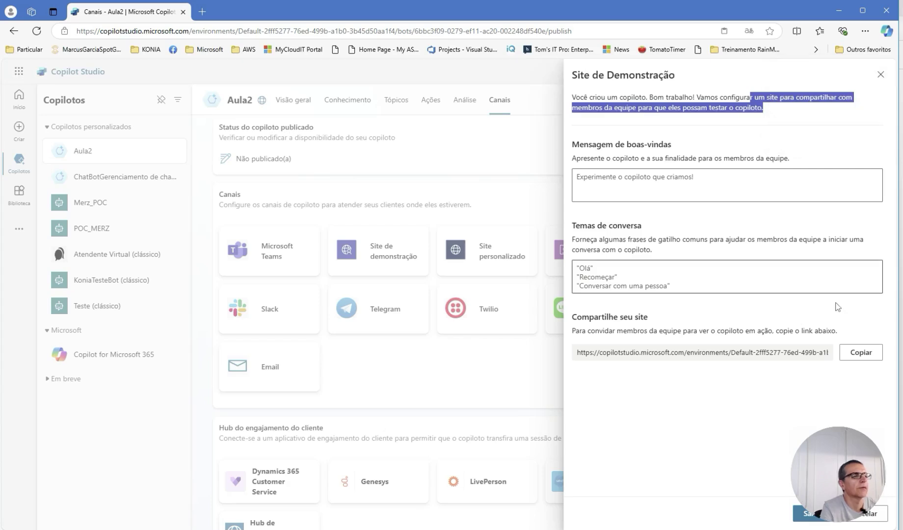
click(880, 74)
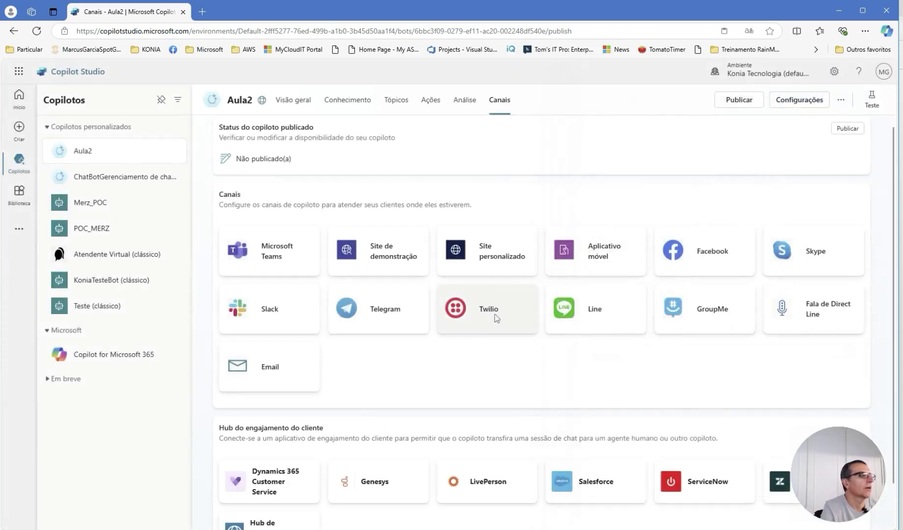
- Examine the default HTML embed code of the custom website channel (Site personalizado), including its iframe tag, and close the configuration
click(506, 267)
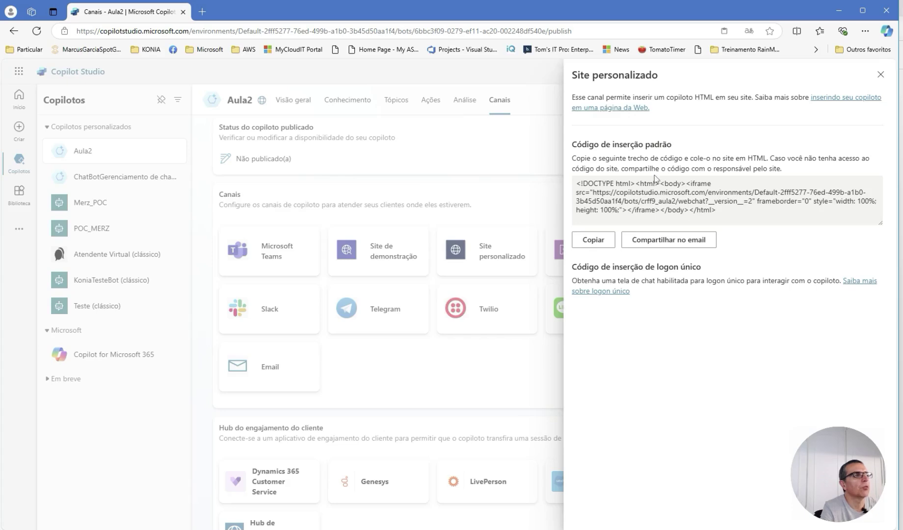
drag(734, 209, 576, 183)
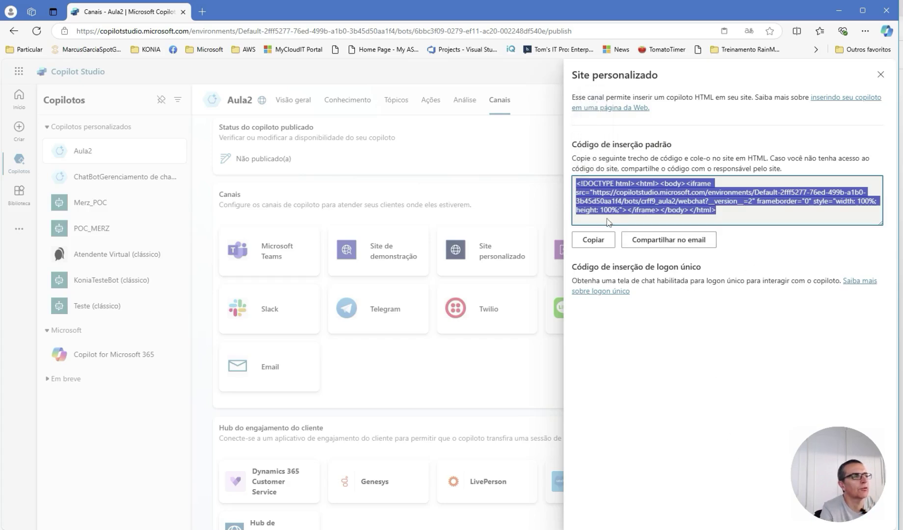
click(658, 210)
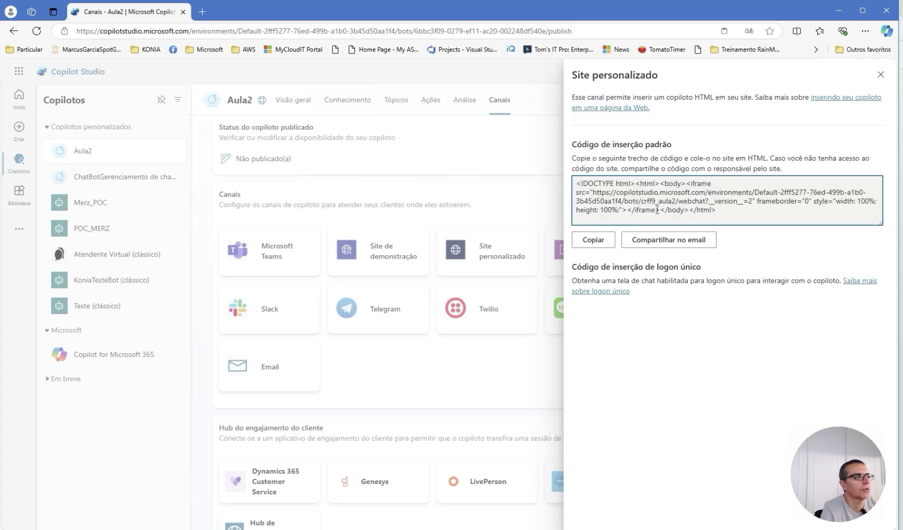
drag(657, 210, 628, 211)
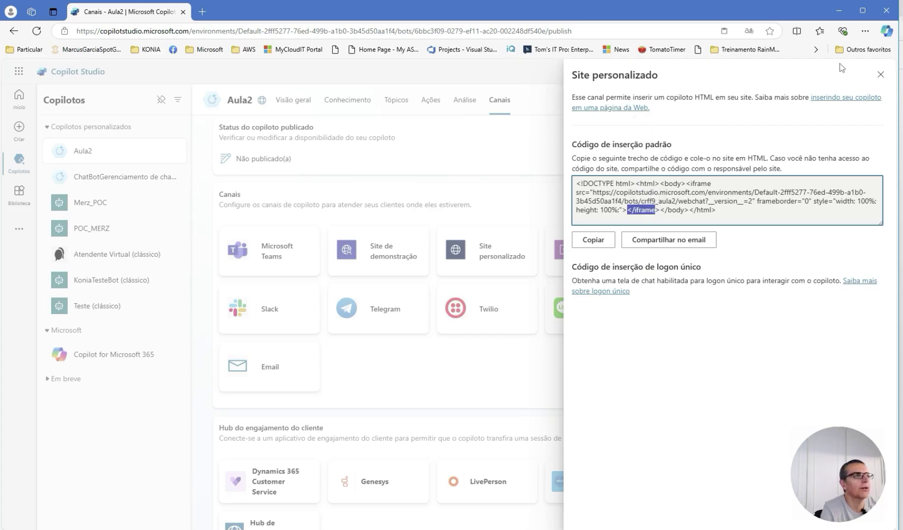
click(881, 74)
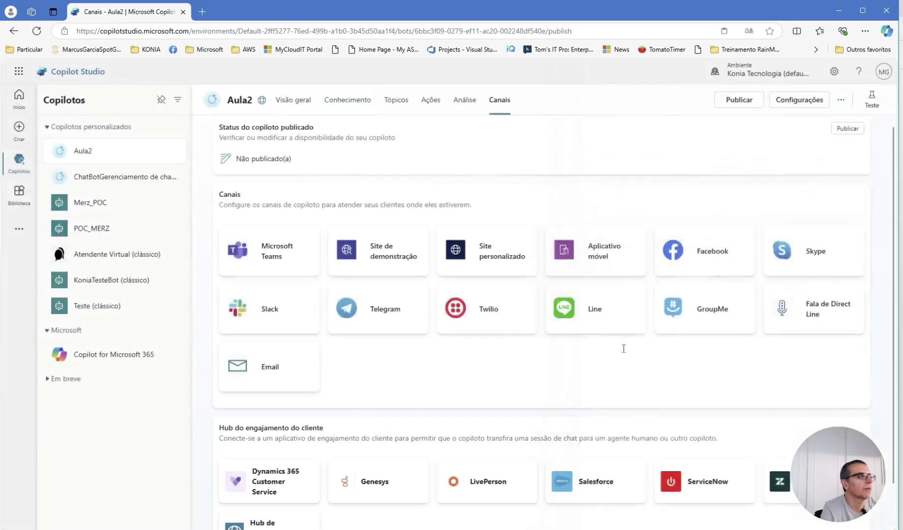
- View the configuration of the mobile app (Aplicativo móvel) and Facebook channels, closing each without changes
click(599, 261)
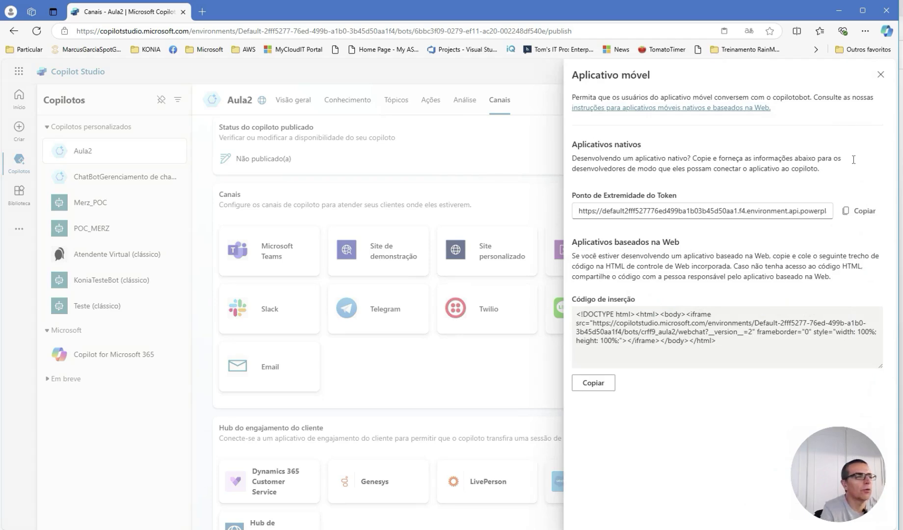
click(880, 74)
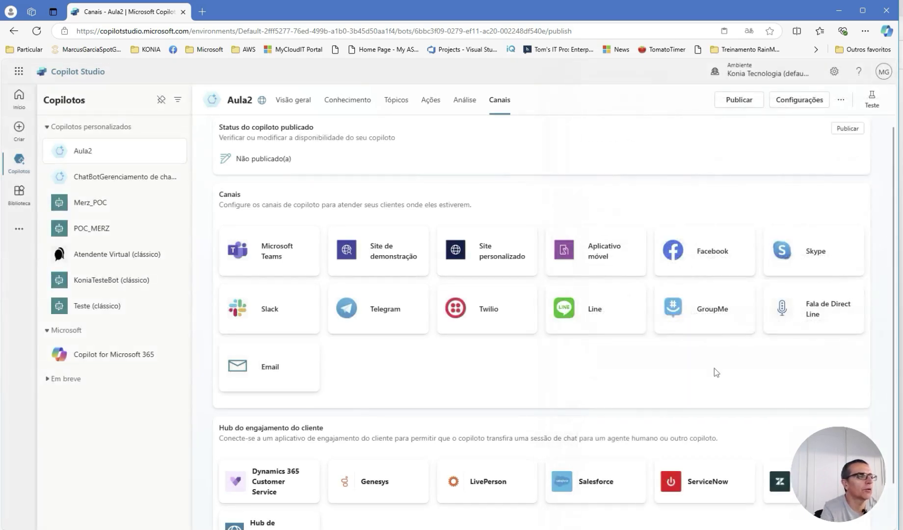
click(717, 252)
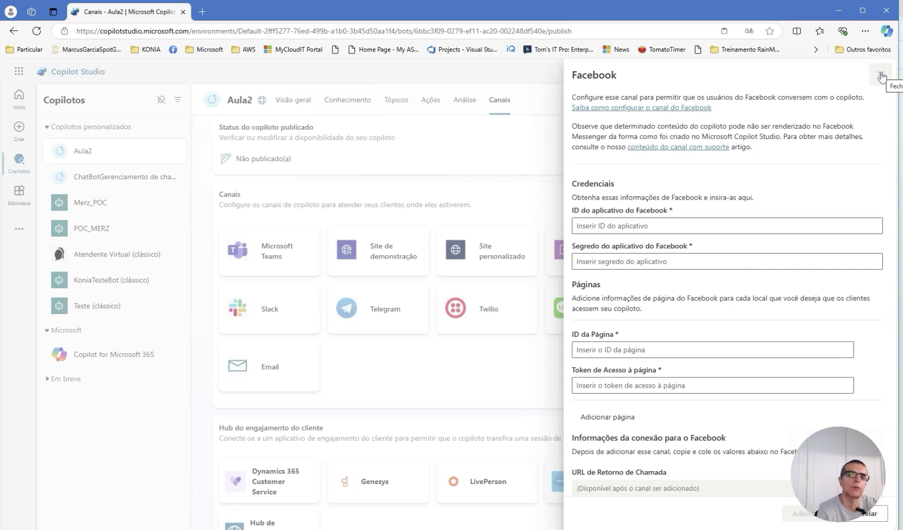
click(881, 75)
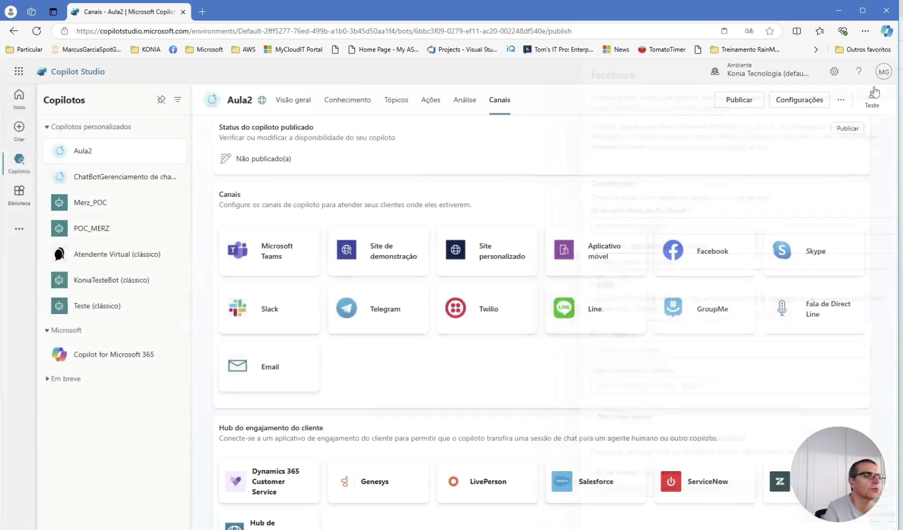
- View the connection details of the Skype and Slack channels and close each one
click(818, 243)
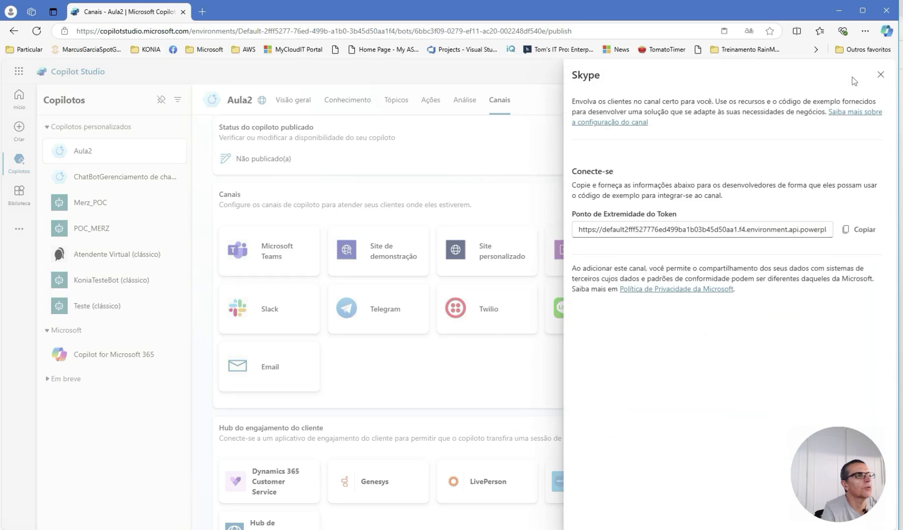
click(881, 74)
click(310, 320)
click(881, 75)
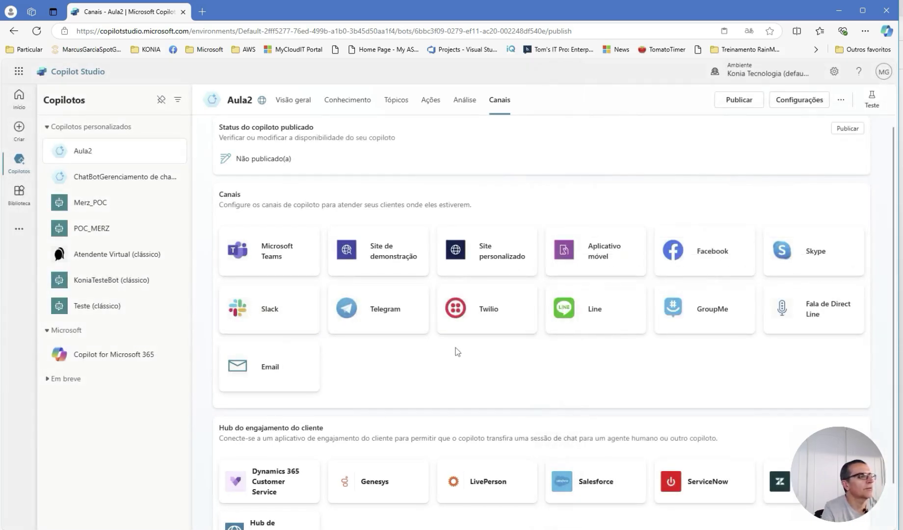
- View the connection details of the Twilio and Email channels and close each one
click(502, 319)
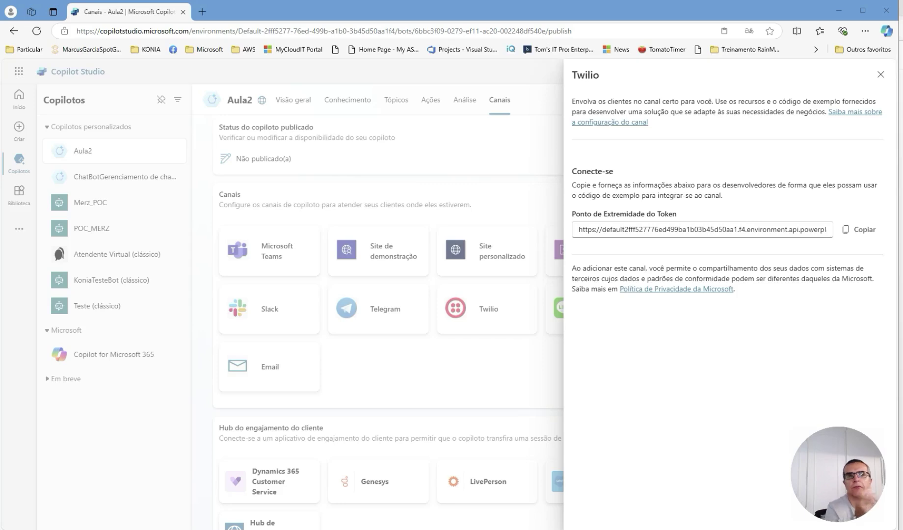
click(880, 75)
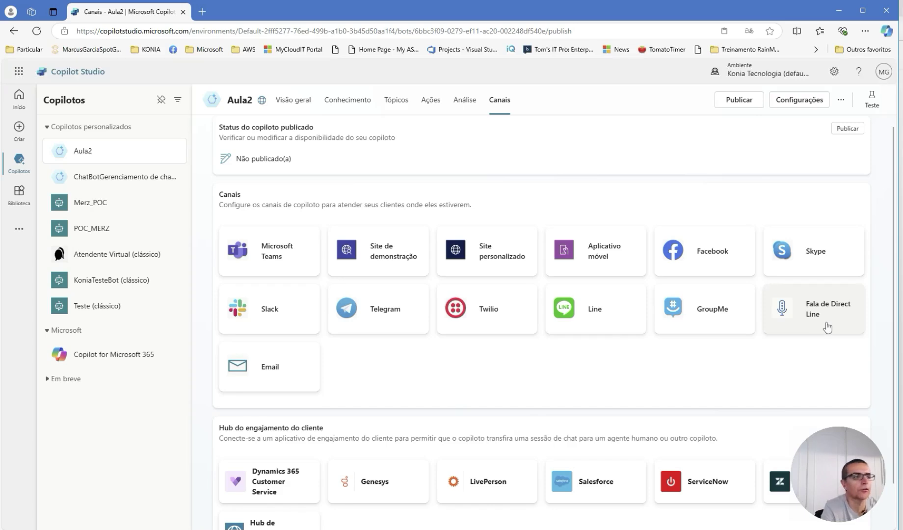
click(291, 378)
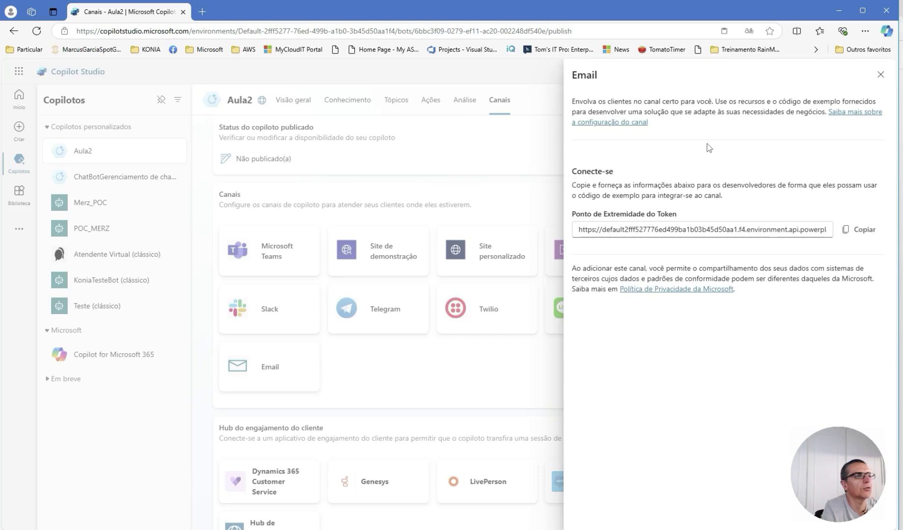
click(880, 75)
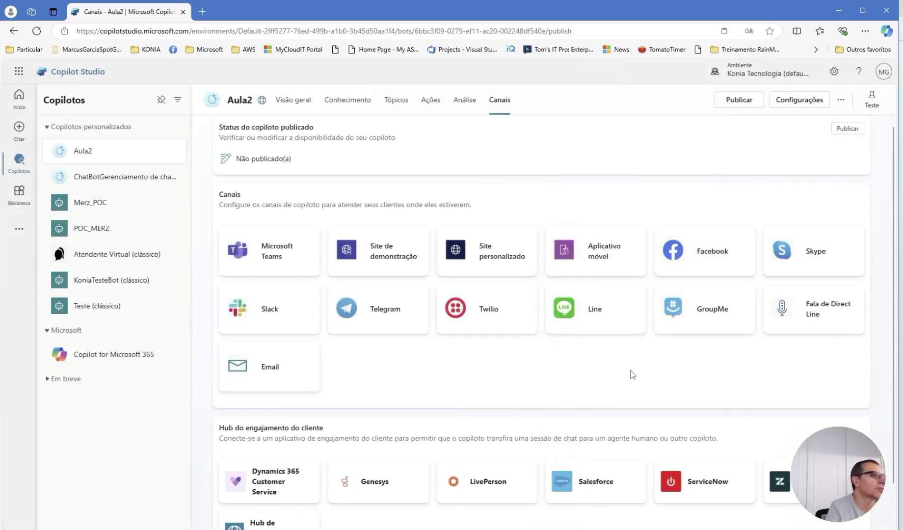
- Review the full set of channels and the customer engagement hubs offered for Aula2
scroll(632, 374, down, 1)
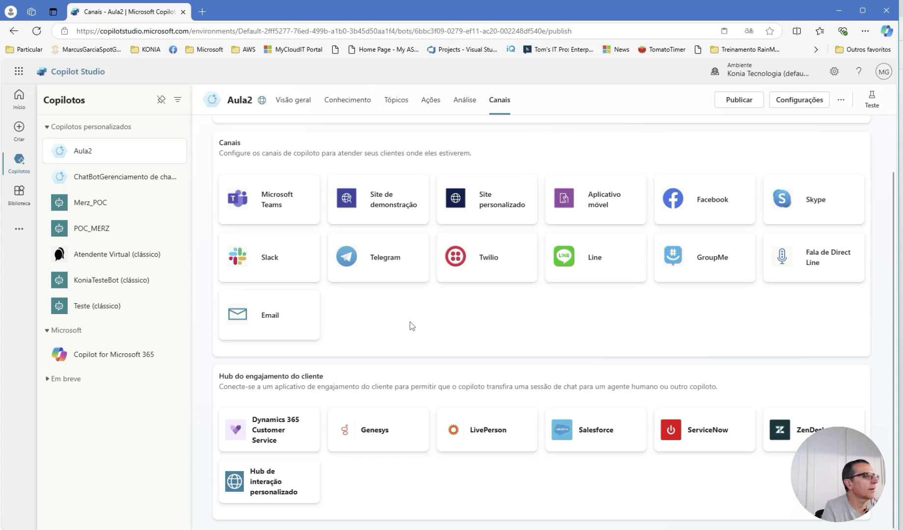
scroll(512, 384, up, 1)
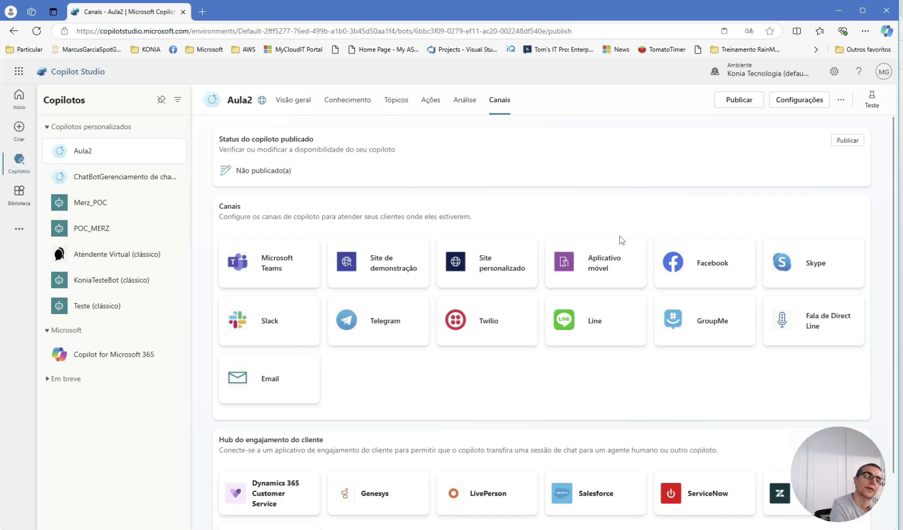
scroll(621, 240, down, 1)
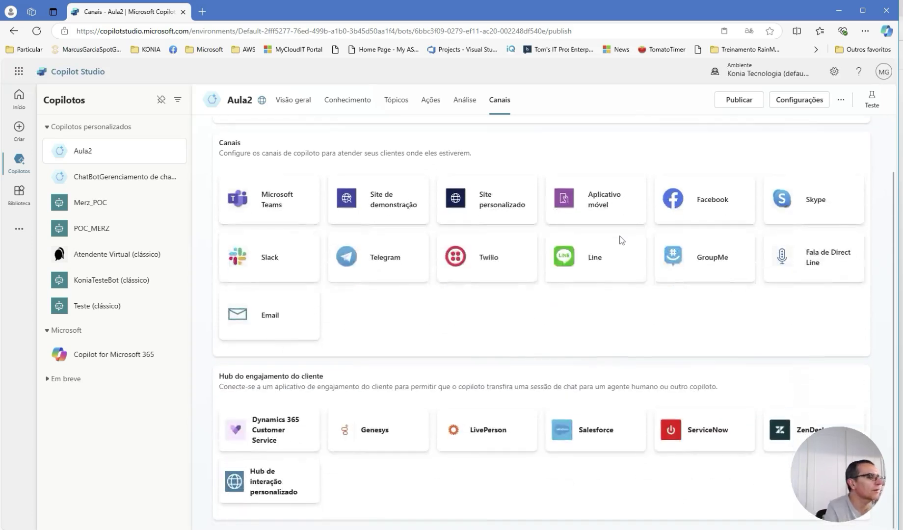
scroll(625, 292, up, 1)
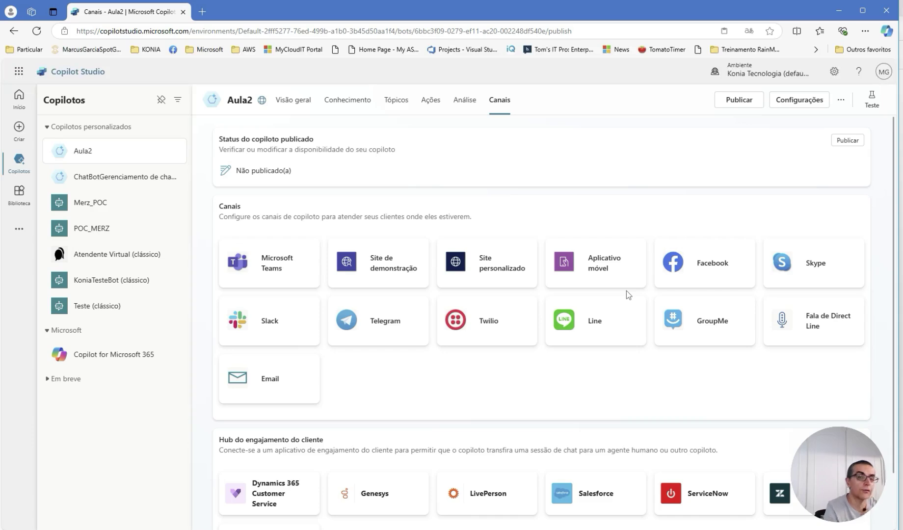
scroll(626, 290, down, 1)
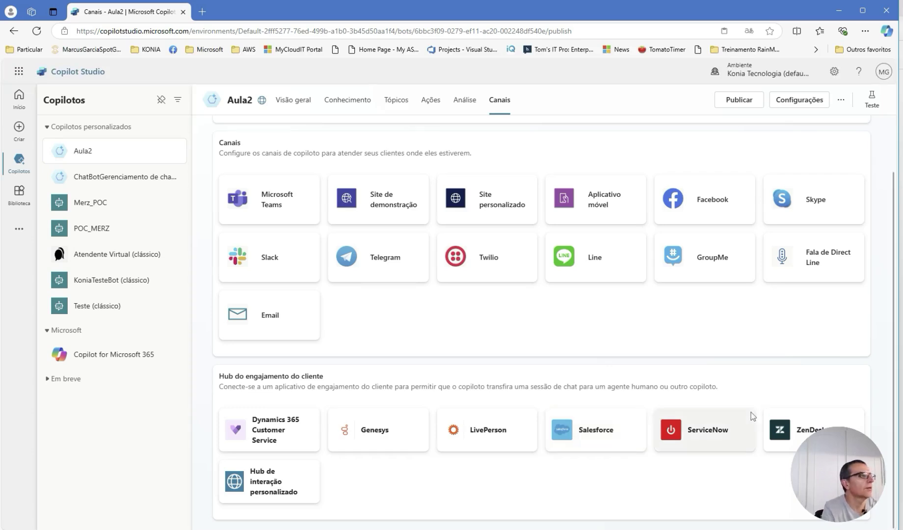
- Look over Aula2's analytics: the summary with its date range, customer satisfaction, sessions and billing (Cobrança)
click(461, 101)
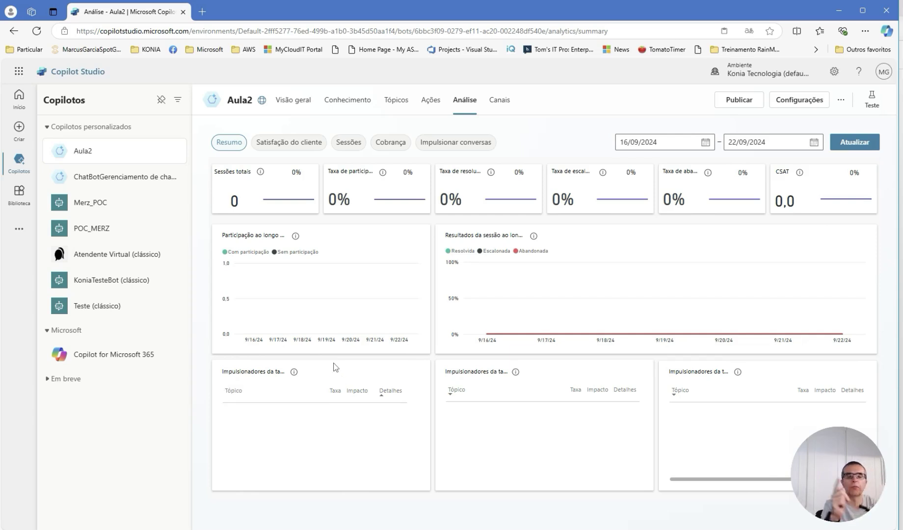
click(794, 141)
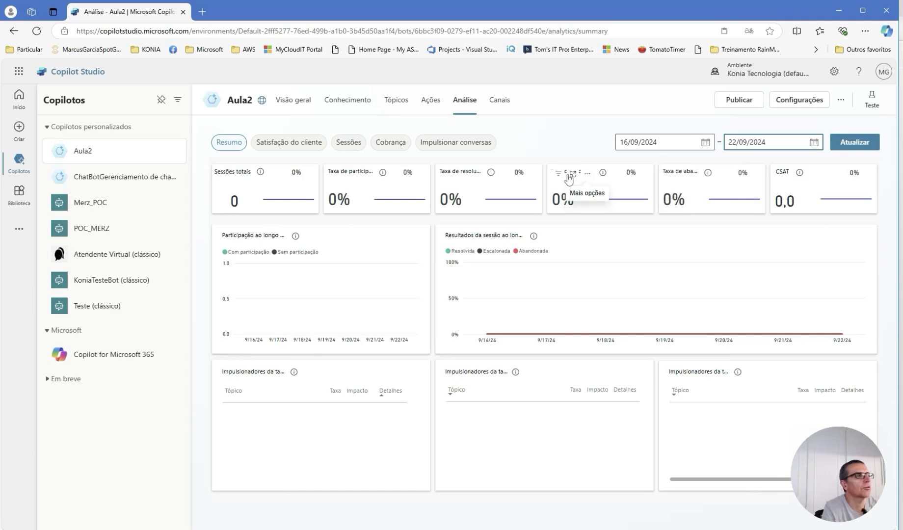
mouse_move(557, 175)
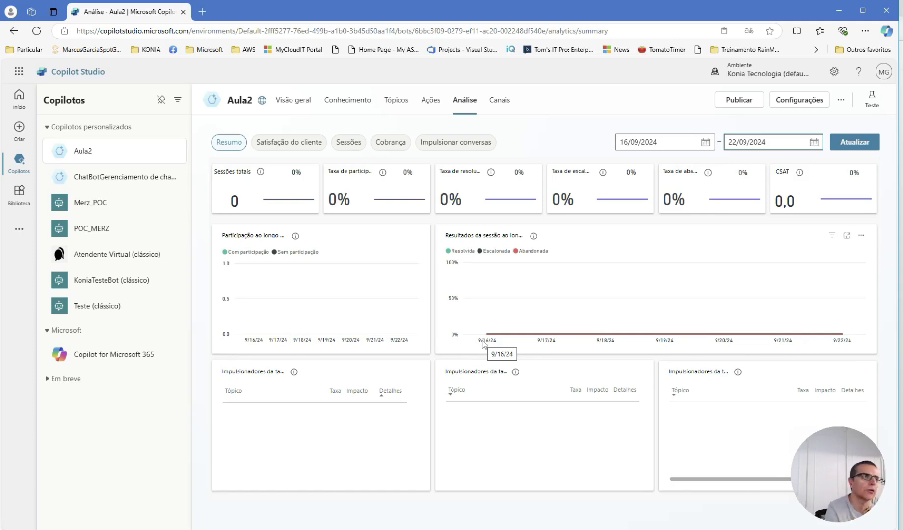
click(304, 144)
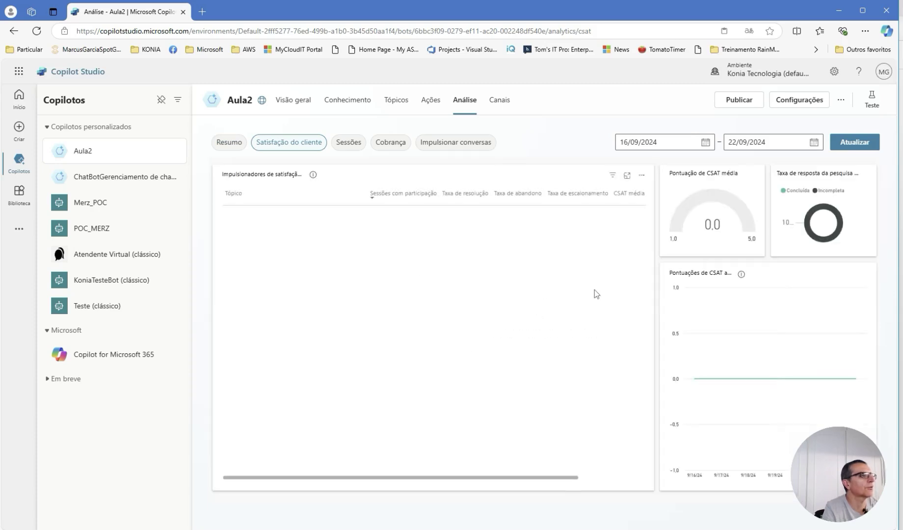
click(341, 146)
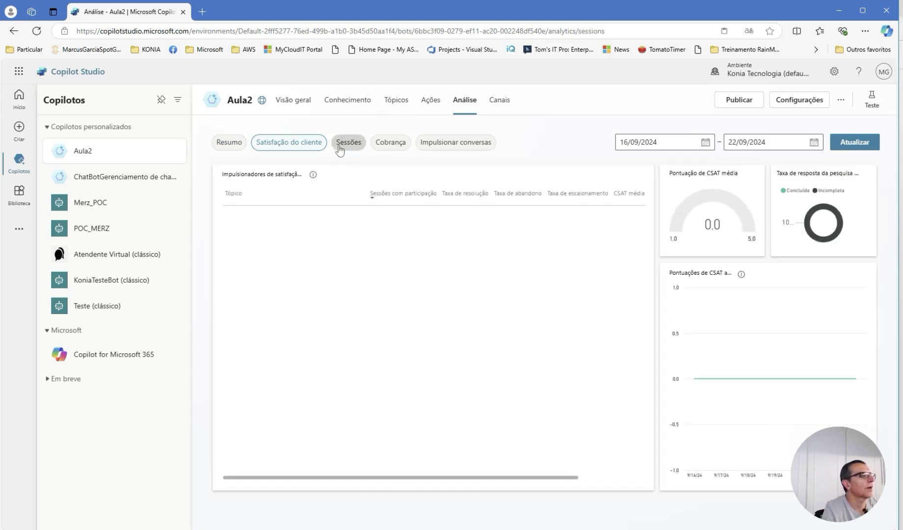
click(389, 144)
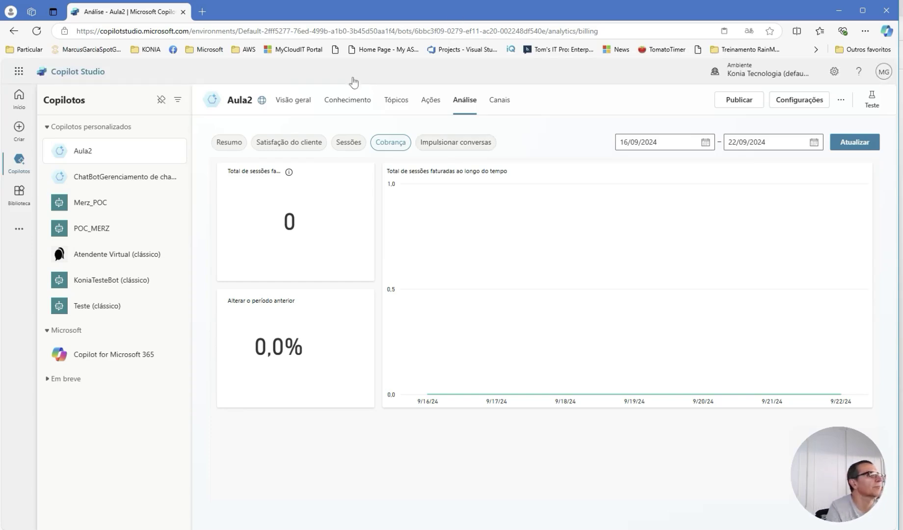
- Explore adding an action to Aula2, checking flows and 'Enviar uma notificação por email (V3)', and cancel without adding one
click(433, 102)
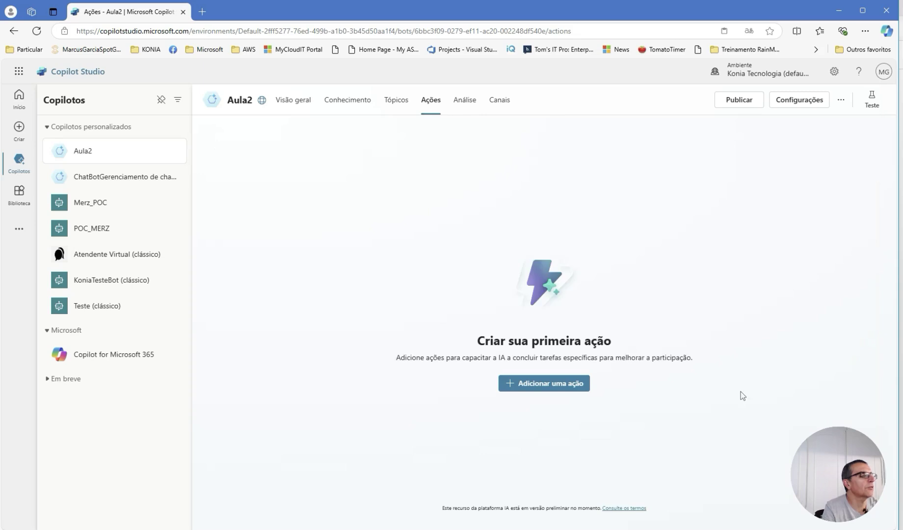
click(570, 384)
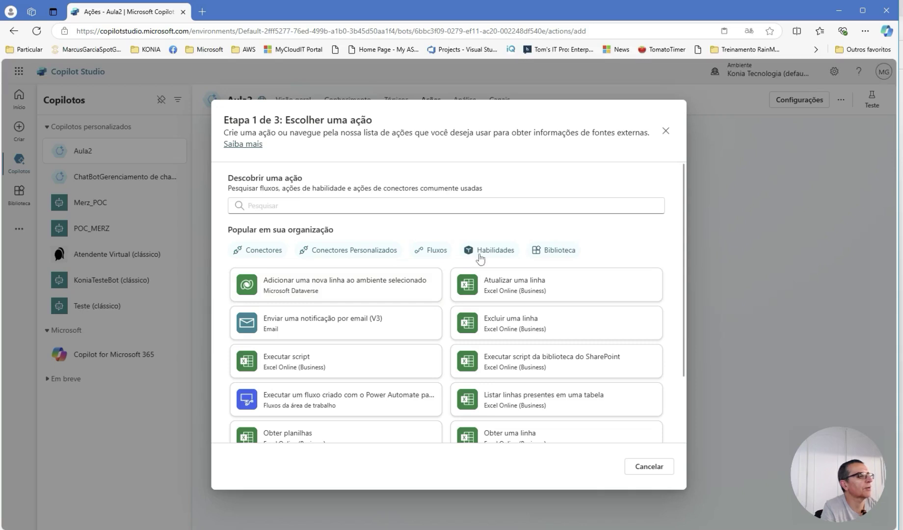
click(431, 250)
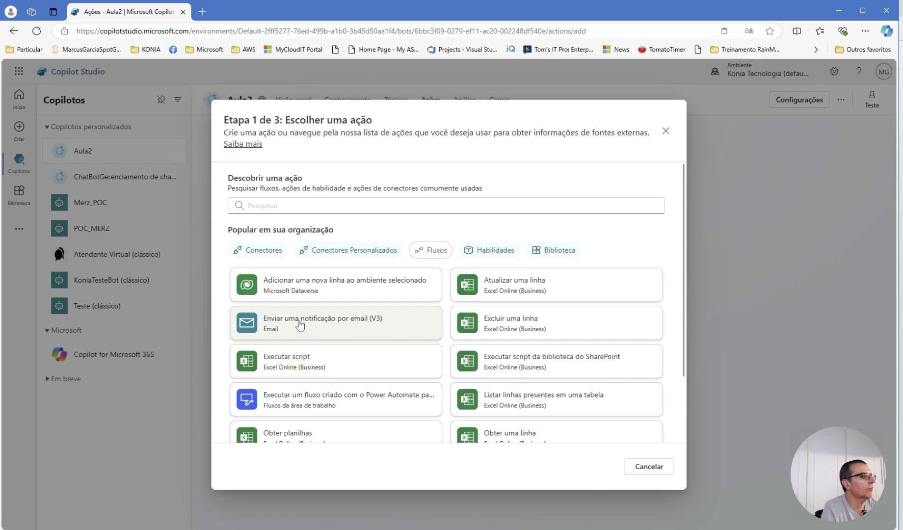
click(421, 332)
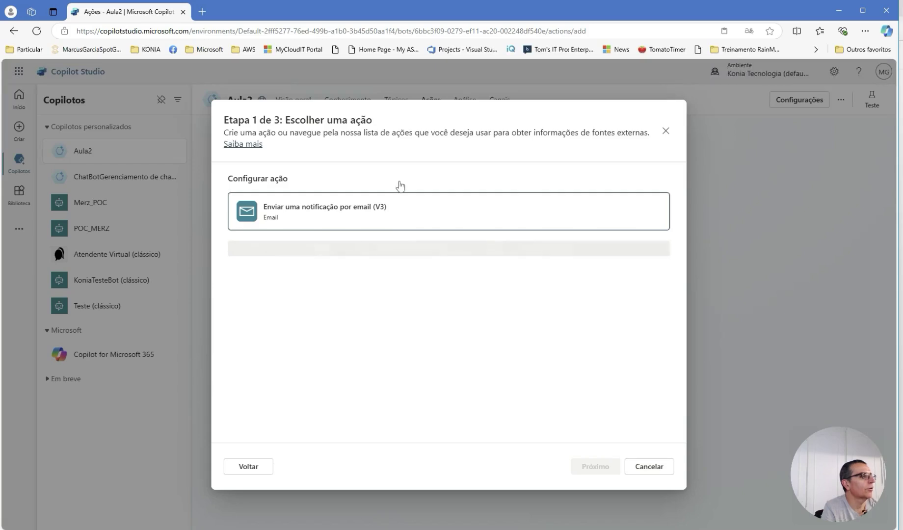
click(648, 466)
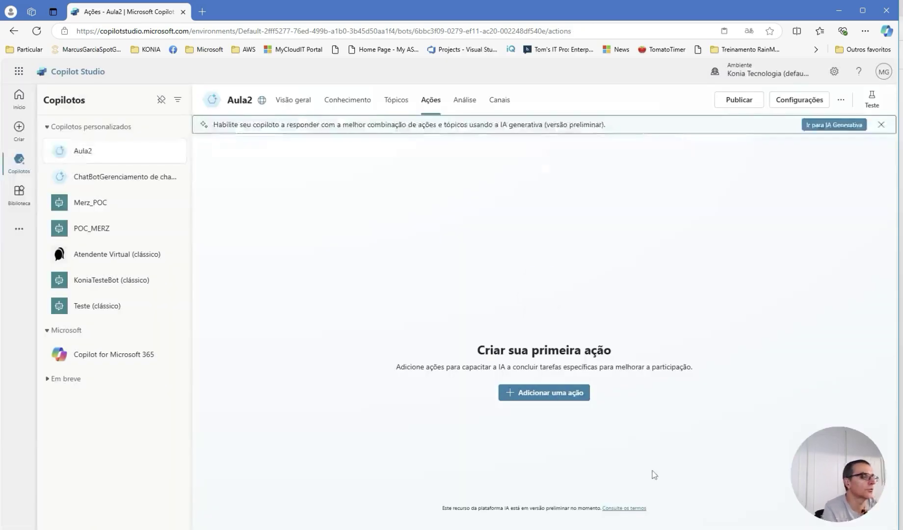
- Disable Aula2's custom topic 'Lição 1 – Um tópico simples' and enable it again from the list of all topics
click(408, 105)
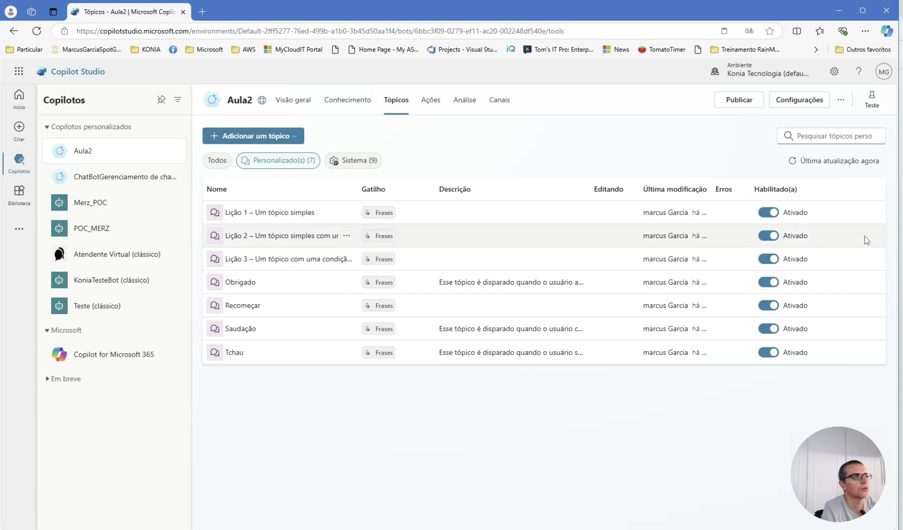
click(768, 213)
mouse_move(384, 303)
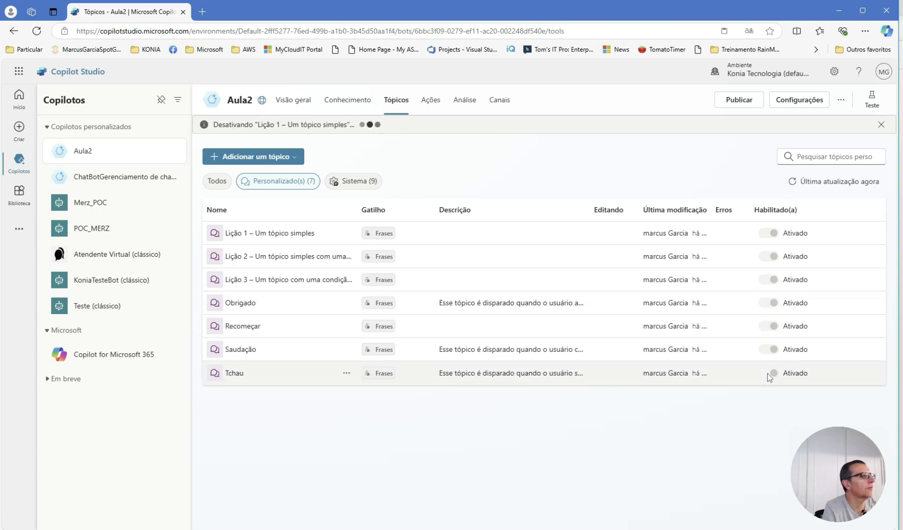
click(209, 182)
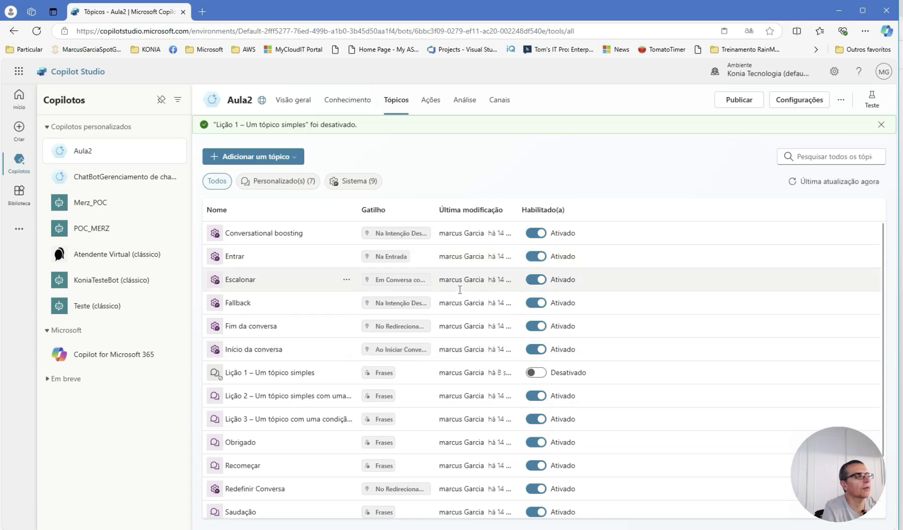
click(538, 374)
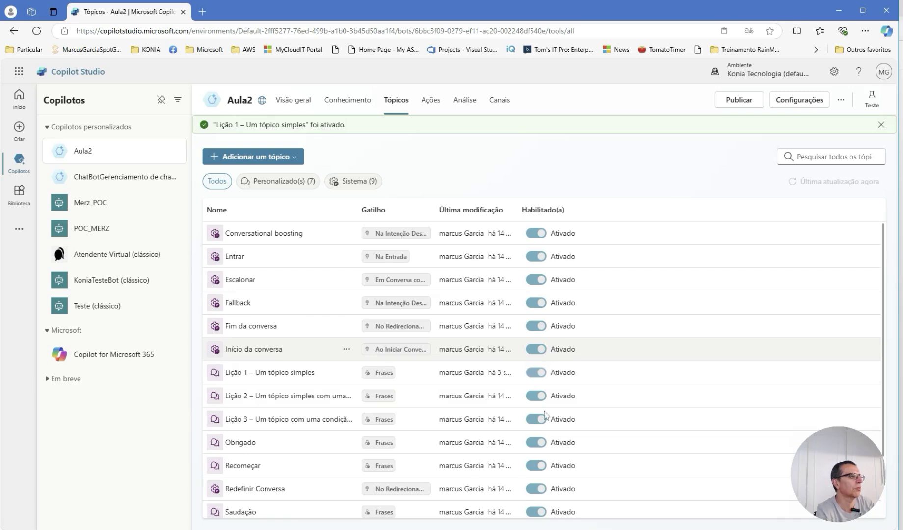
- Look over Aula2's complete topic list, the custom topics with their trigger phrases, and the system topics
scroll(510, 478, down, 3)
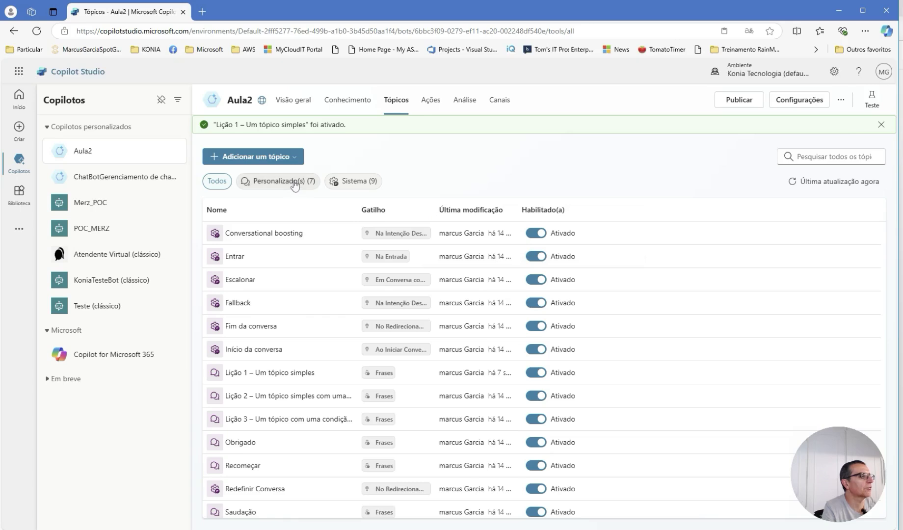
click(293, 181)
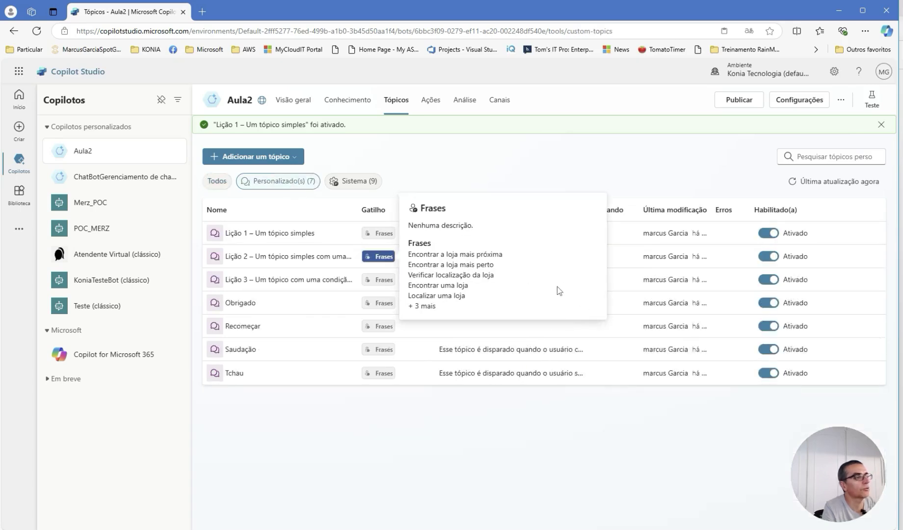
click(359, 162)
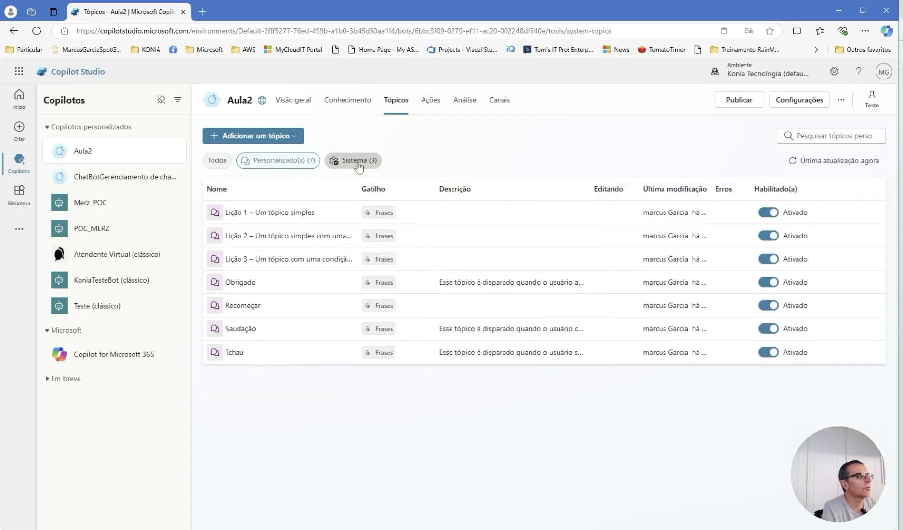
mouse_move(422, 371)
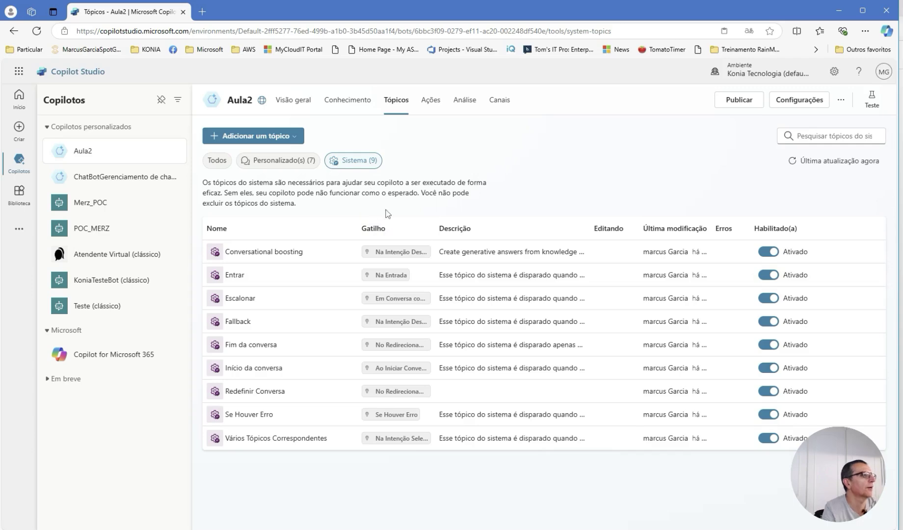
- Open the knowledge sources available for Aula2 and examine the featured types and the enterprise data connectors
click(364, 102)
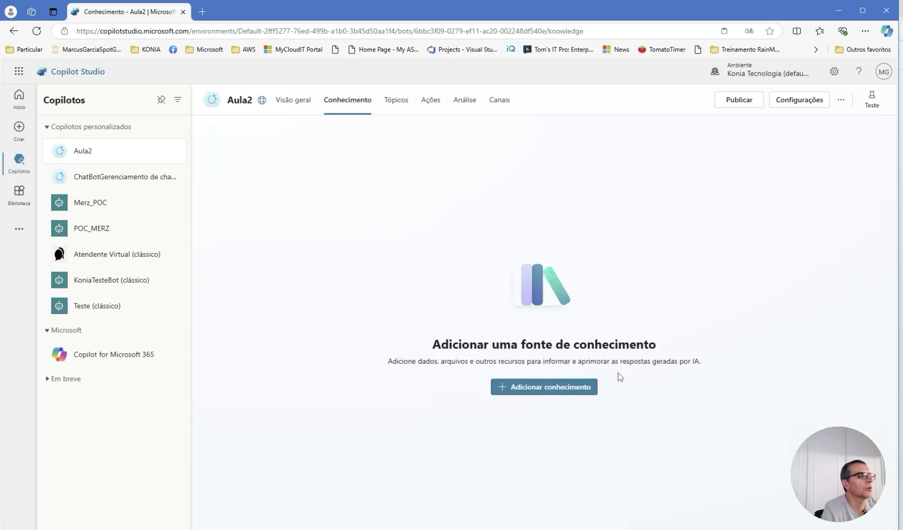
click(571, 387)
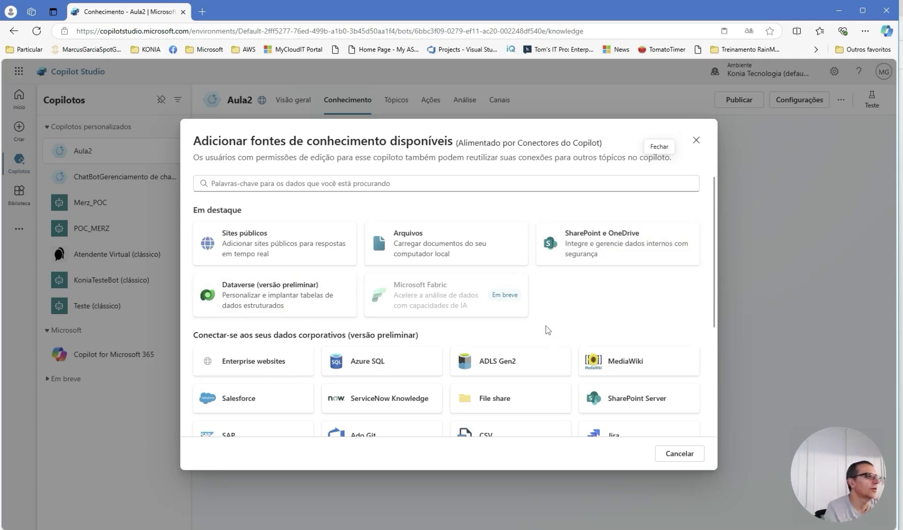
scroll(444, 305, down, 1)
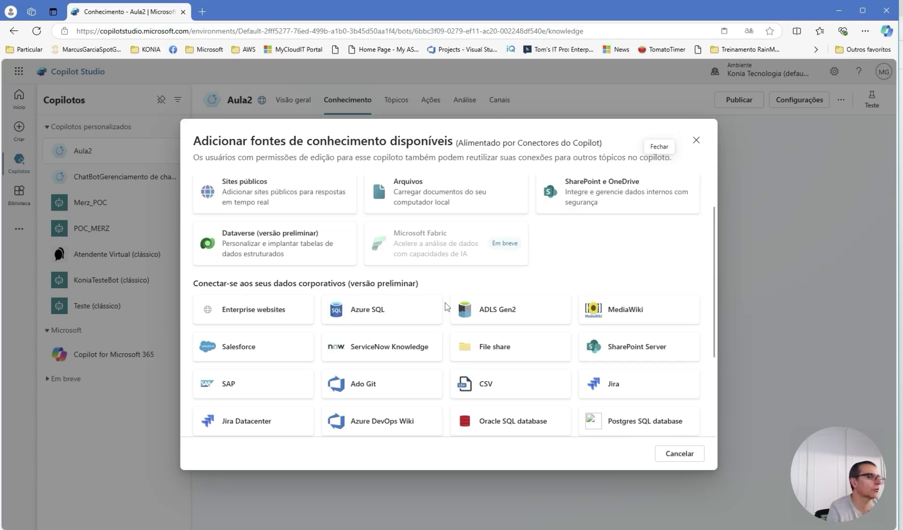
scroll(386, 369, up, 1)
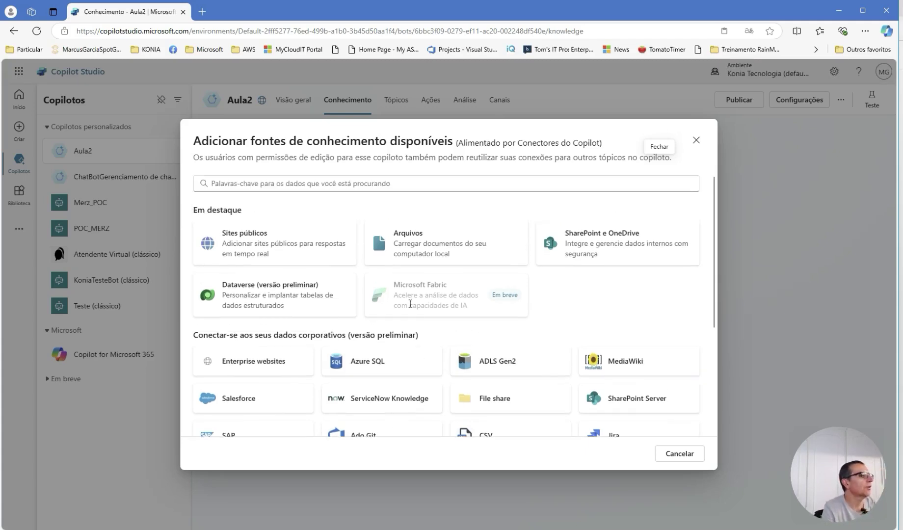
scroll(294, 238, down, 2)
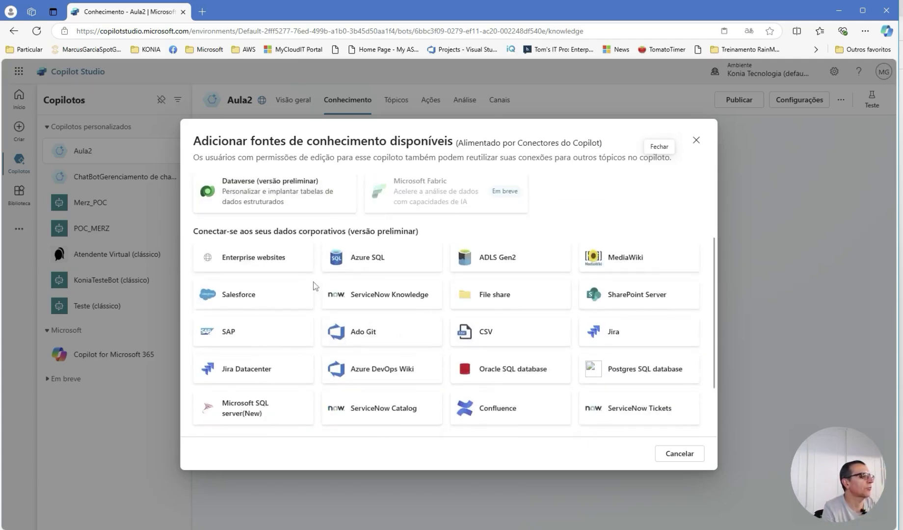
scroll(343, 295, down, 2)
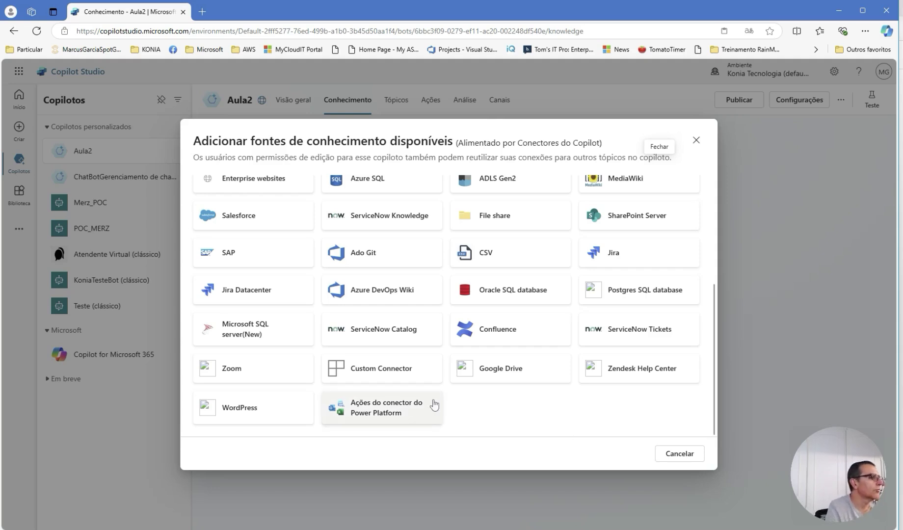
scroll(432, 404, up, 2)
scroll(583, 369, up, 2)
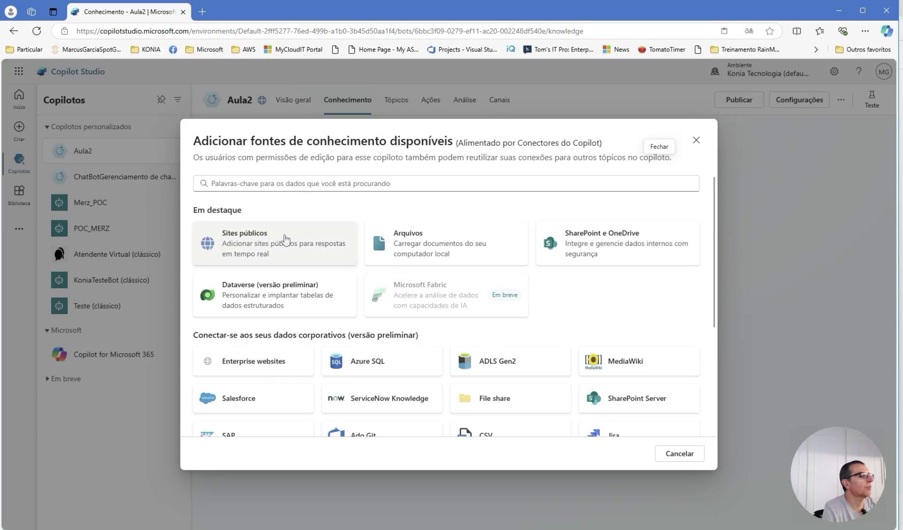
- Choose public sites as the knowledge source type and copy the address of konia.com.br from a new browser tab
click(285, 236)
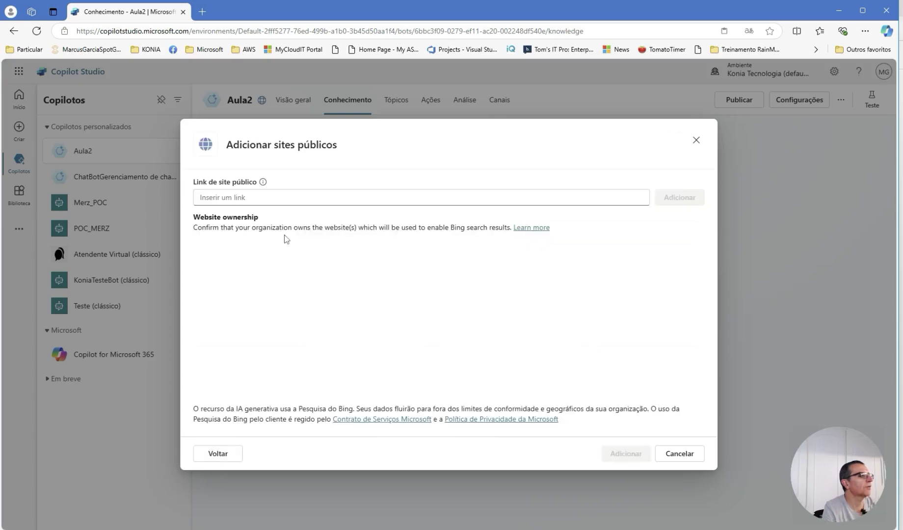
click(202, 11)
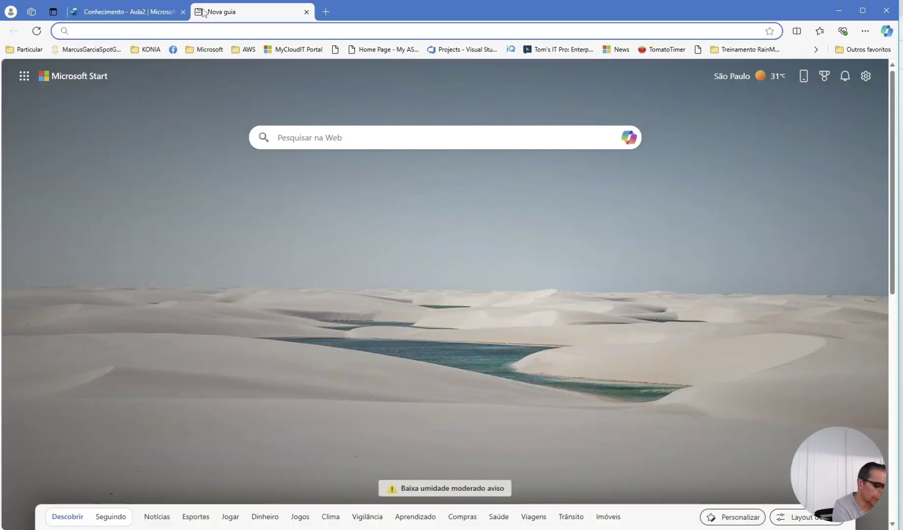
text(w.kon)
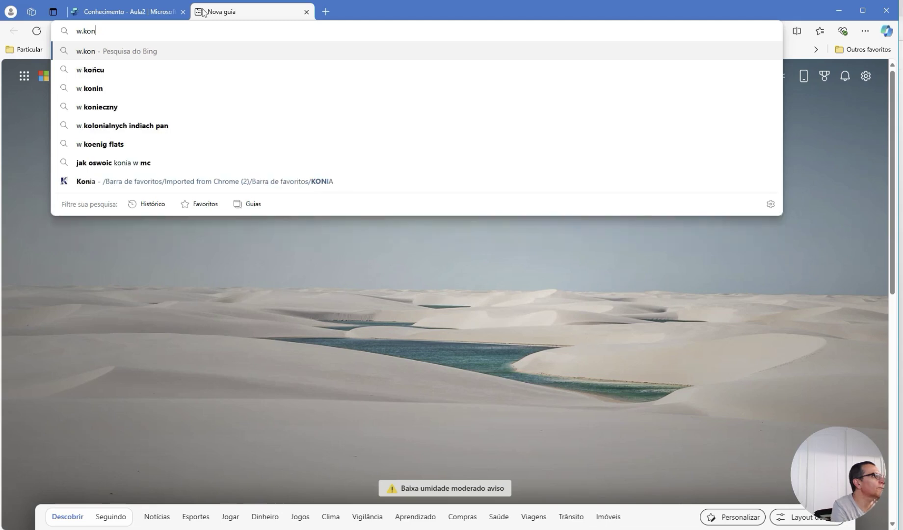
key(BackSpace)
key(BackSpace)
key(BackSpace)
key(BackSpace)
key(BackSpace)
text(k)
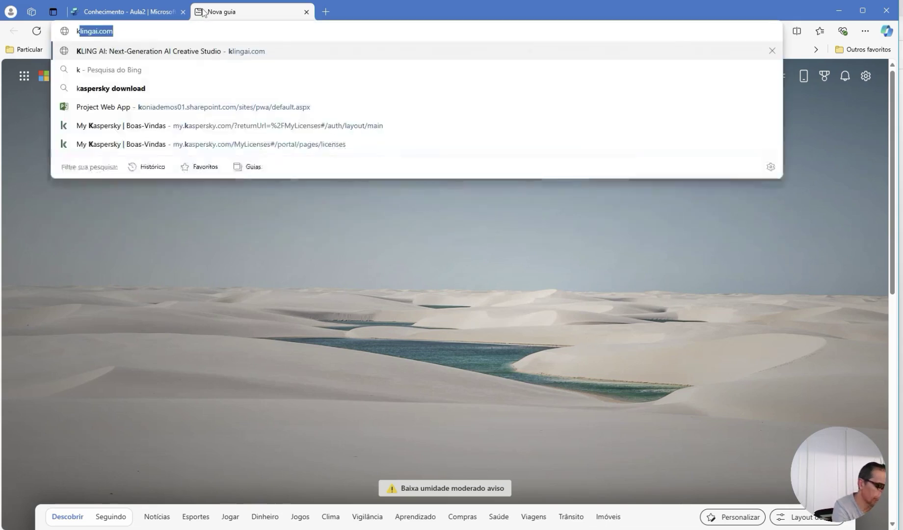
text(onia.com.br)
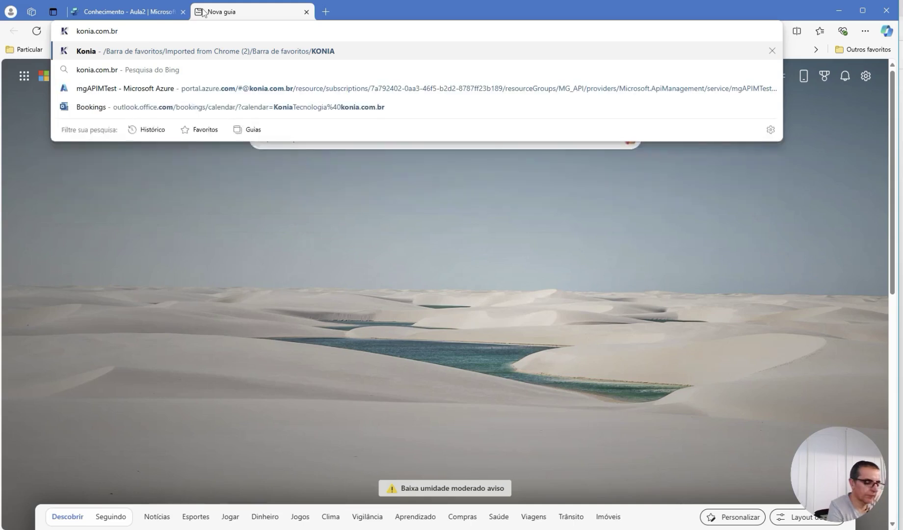
key(Return)
click(50, 44)
key(ctrl+c)
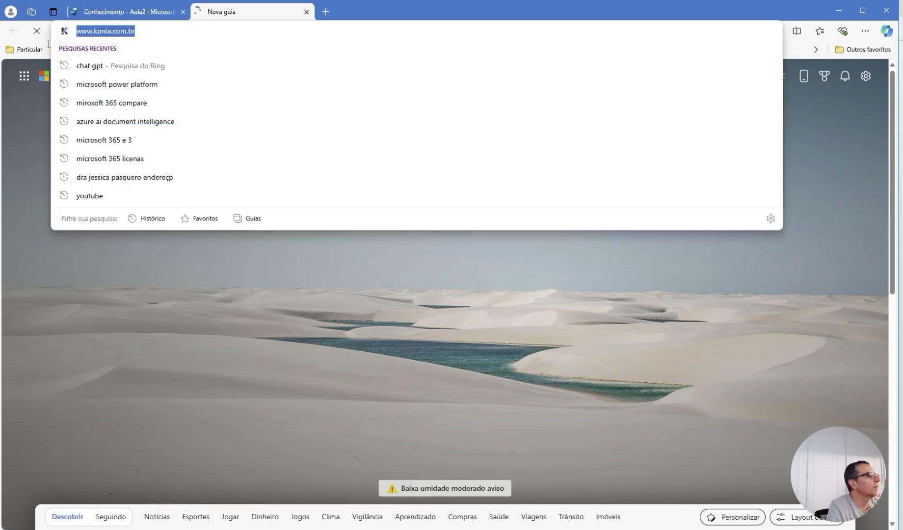
click(161, 14)
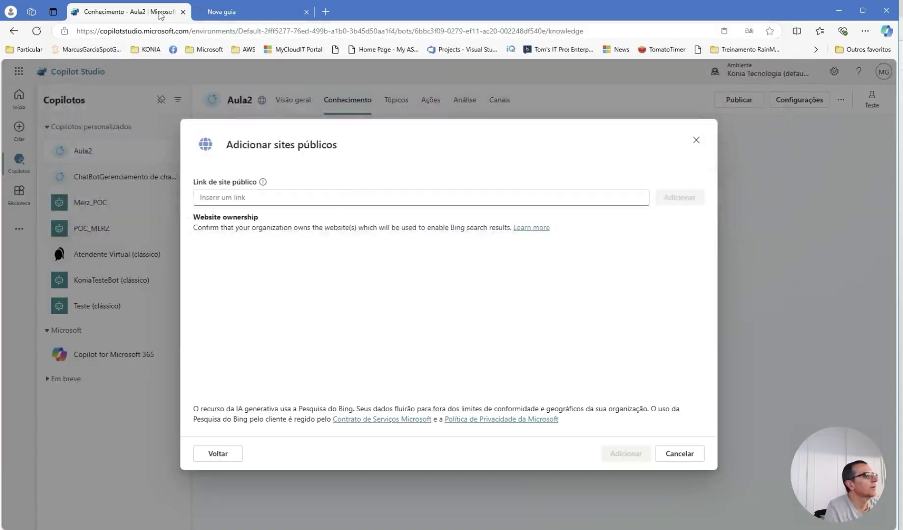
click(334, 197)
key(ctrl+v)
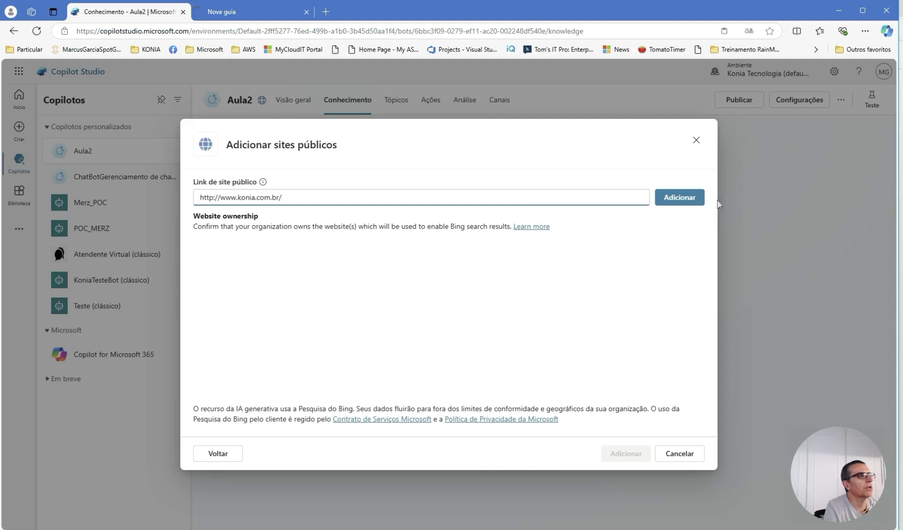
click(678, 199)
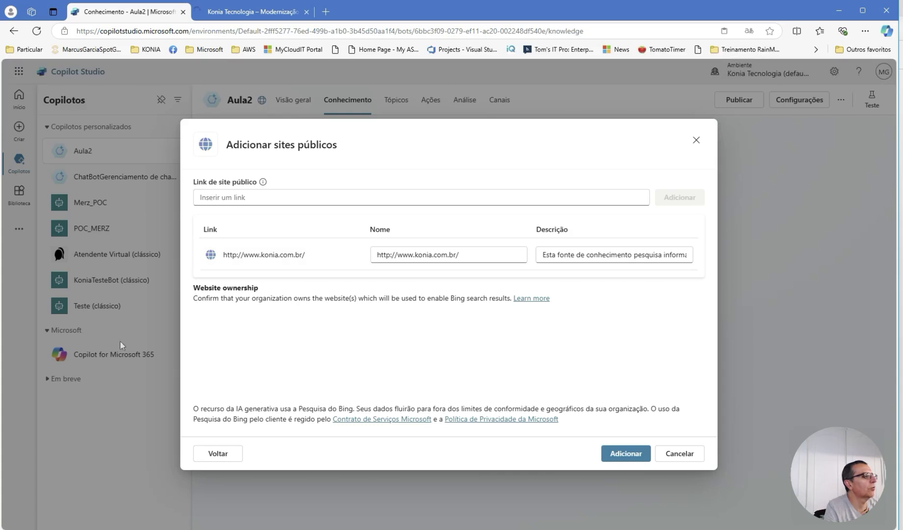
click(626, 453)
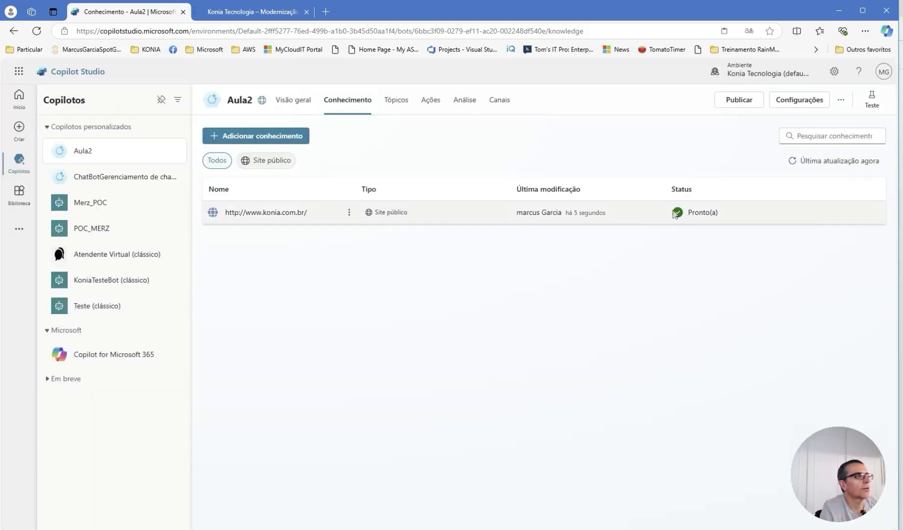
mouse_move(299, 214)
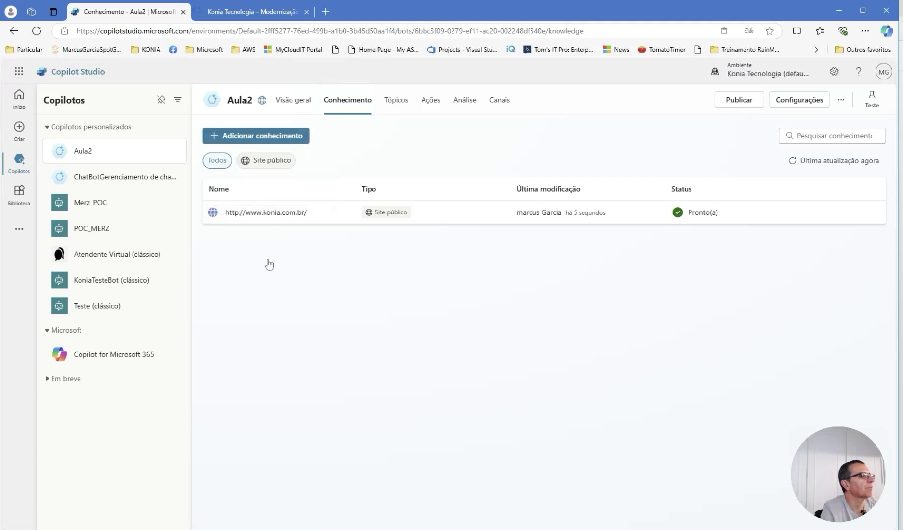
click(269, 213)
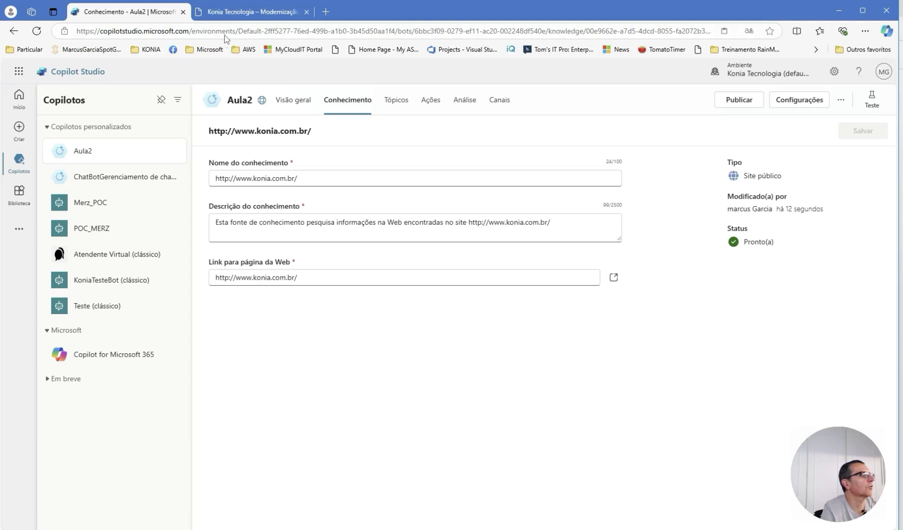
click(342, 100)
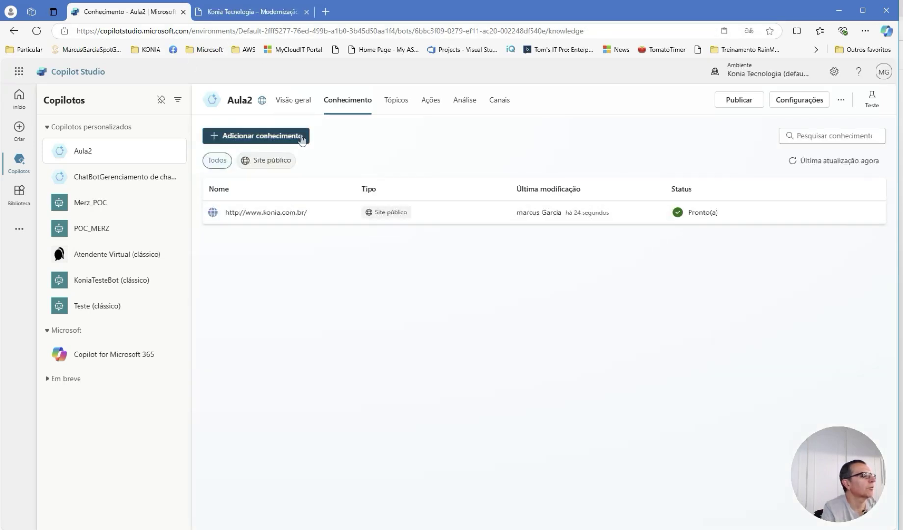
- Check the file upload option for adding knowledge to Aula2 and leave it without uploading anything
click(256, 135)
click(410, 256)
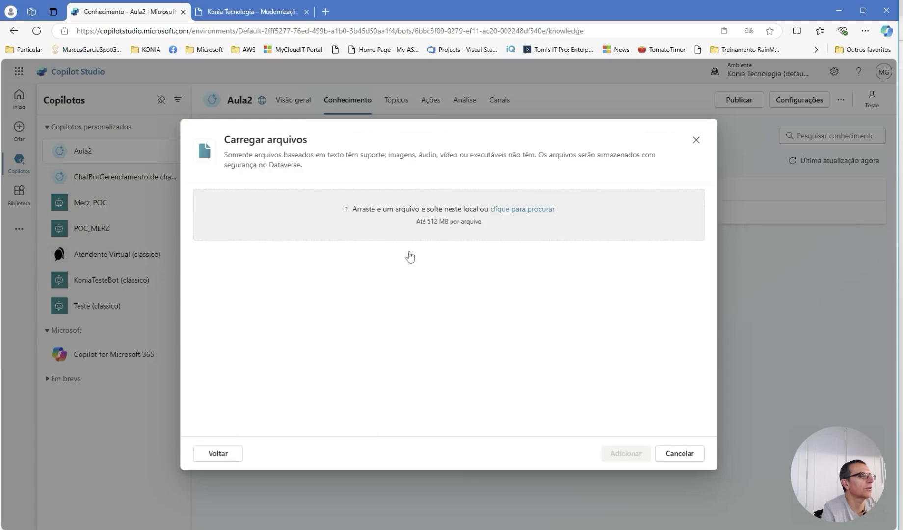
click(679, 456)
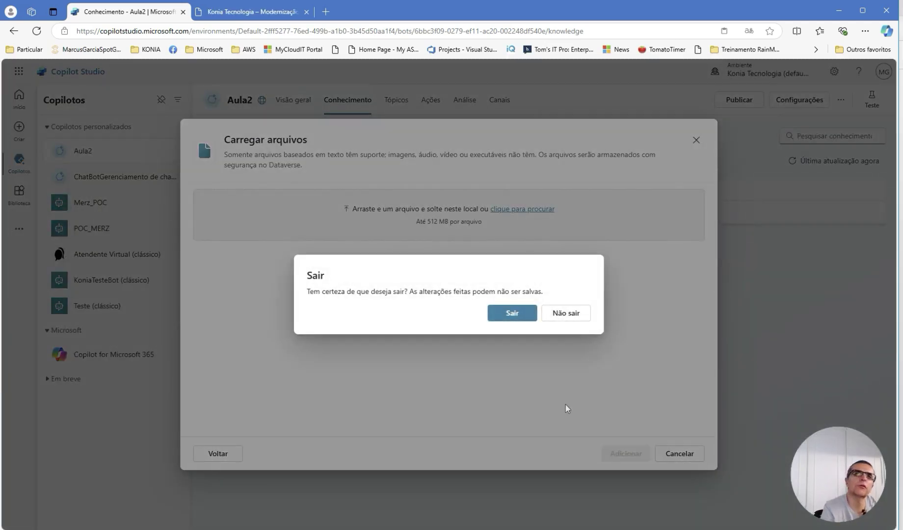
click(567, 316)
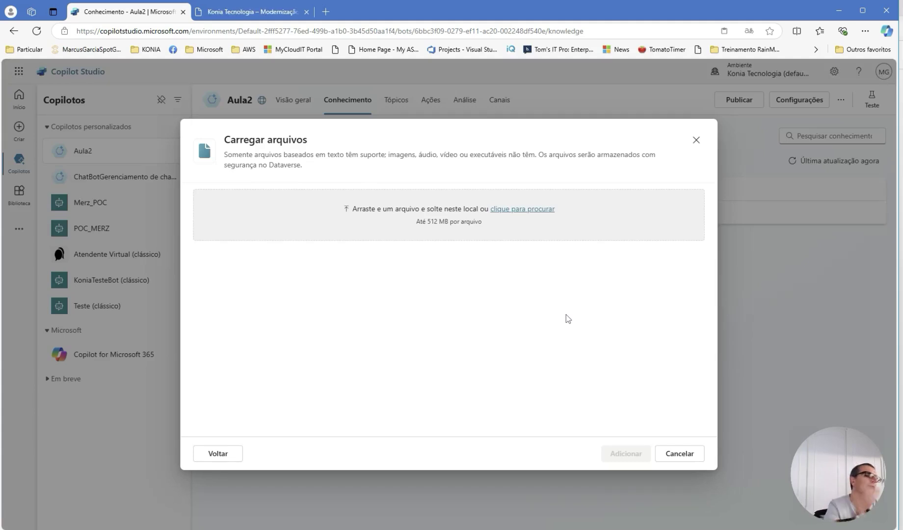
click(687, 460)
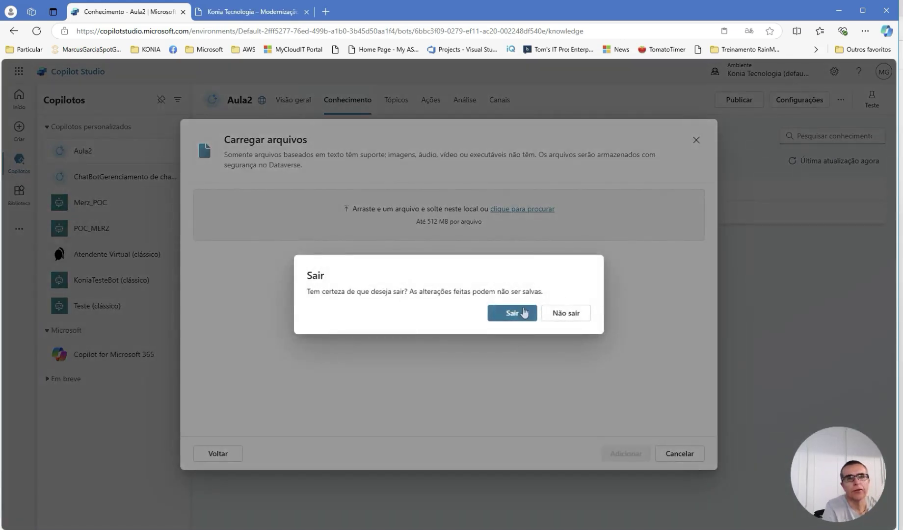
click(523, 313)
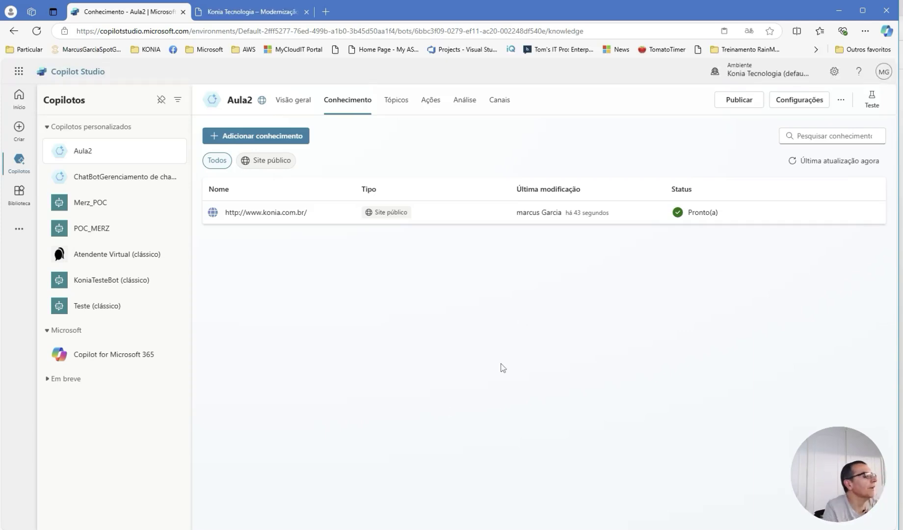
- View Aula2's overview and open the list of all copilots in the environment
click(290, 103)
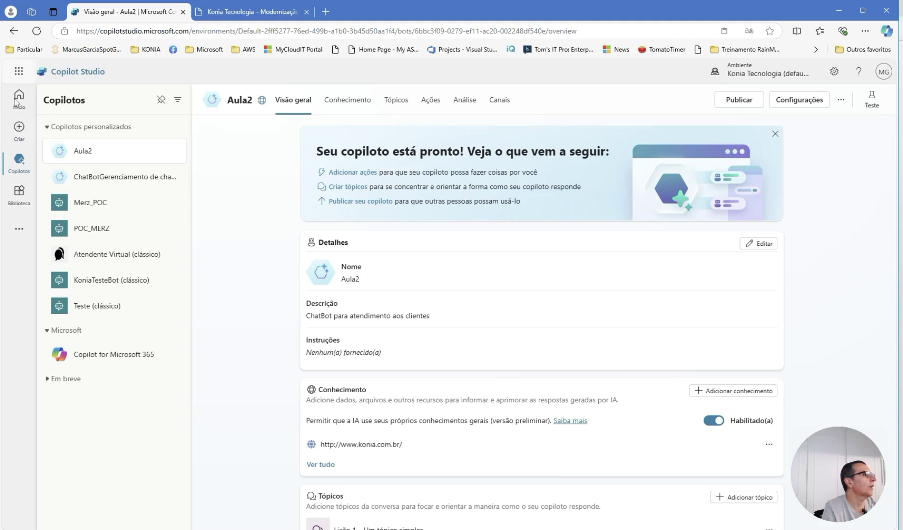
click(20, 163)
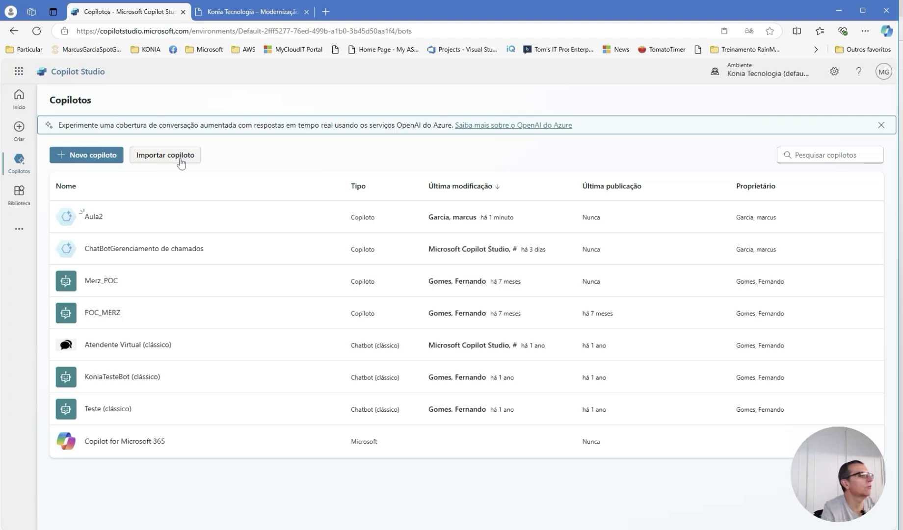
- Check the blank form for creating a new copilot and leave it without creating anything
click(101, 156)
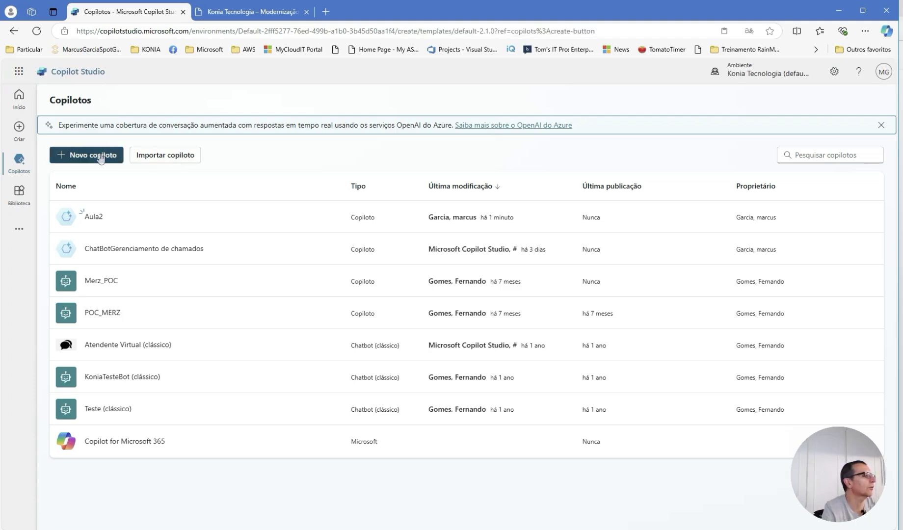
scroll(377, 262, down, 1)
scroll(353, 171, up, 1)
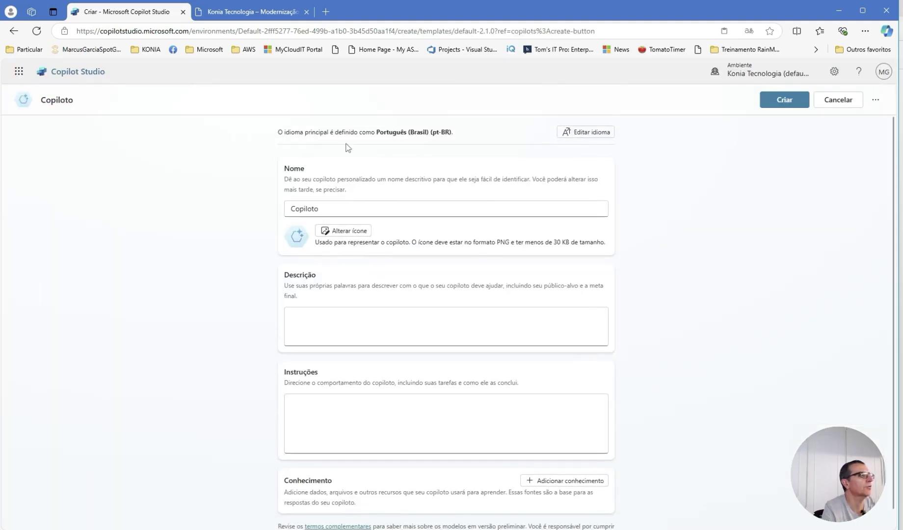
click(857, 101)
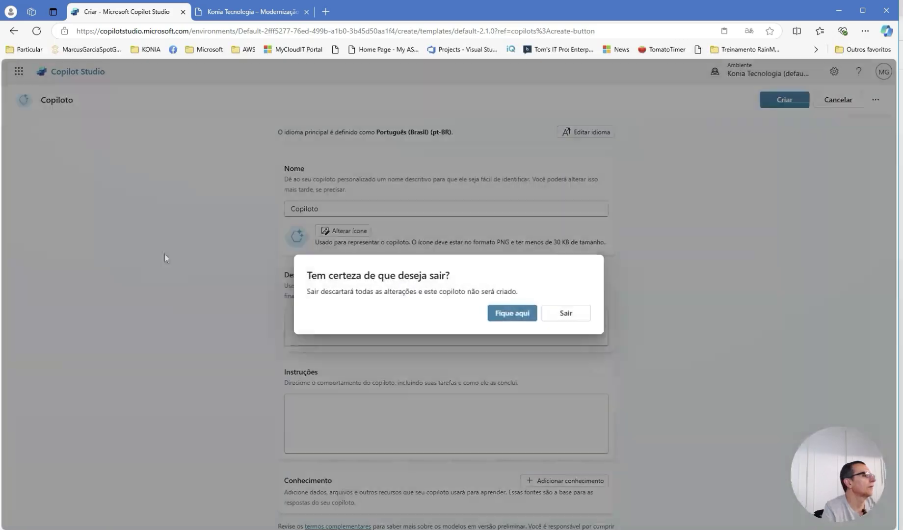
click(532, 315)
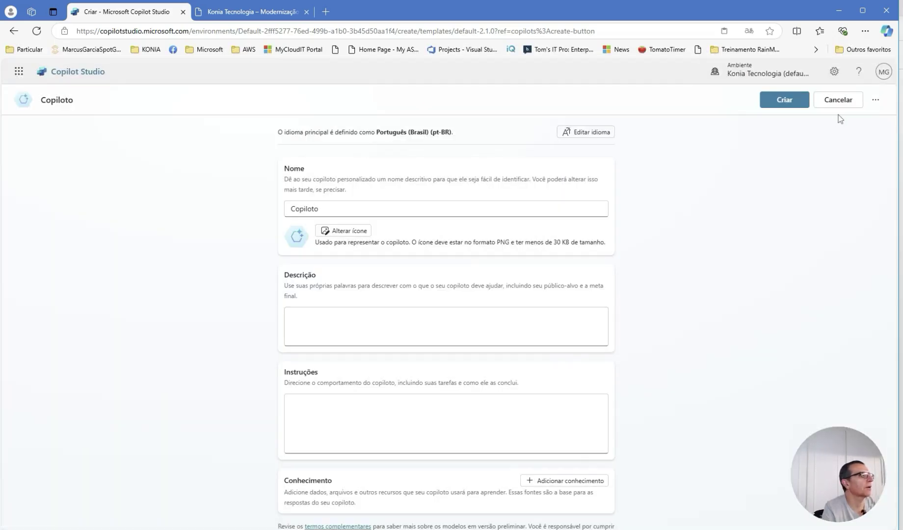
click(838, 100)
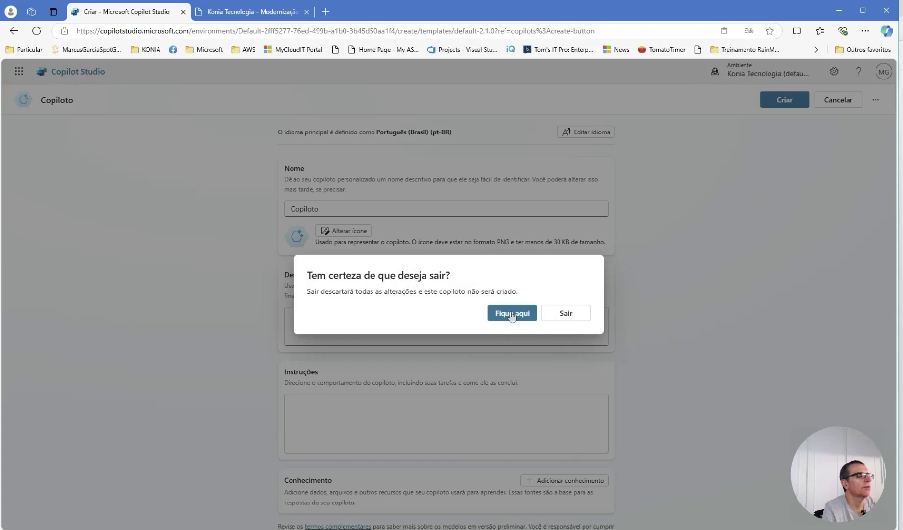
click(566, 310)
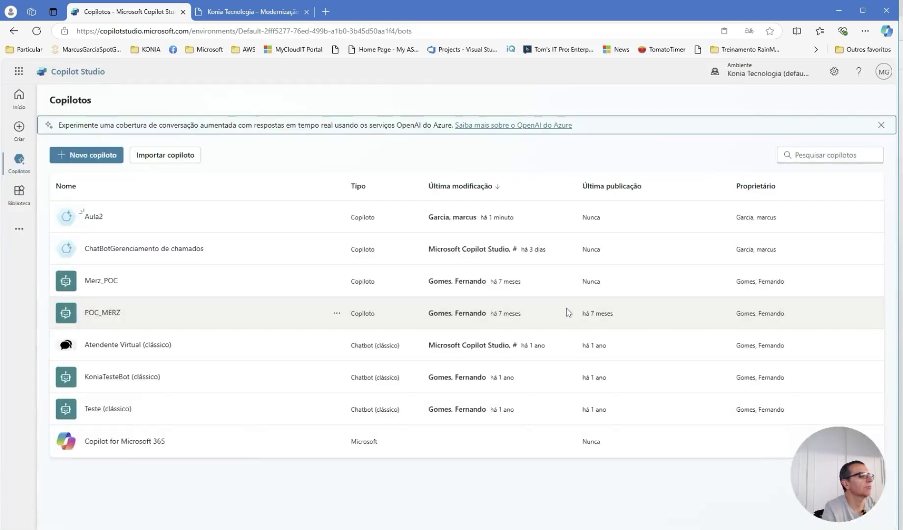
- Open the environment's library and look through its available Power Platform connectors
click(16, 193)
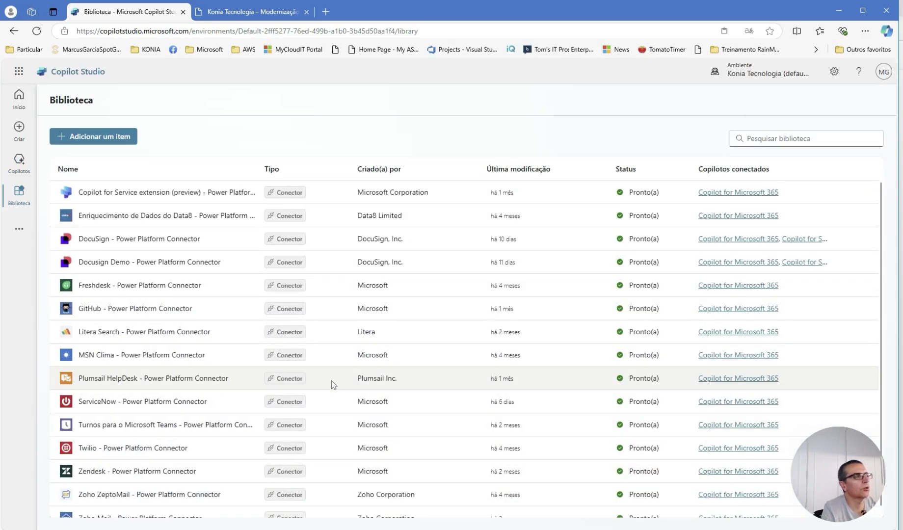
scroll(332, 380, down, 1)
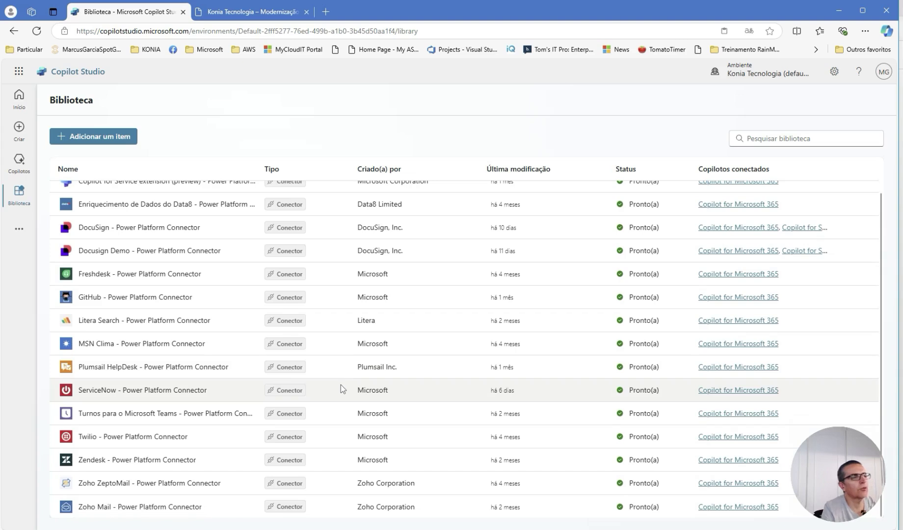
scroll(340, 385, up, 1)
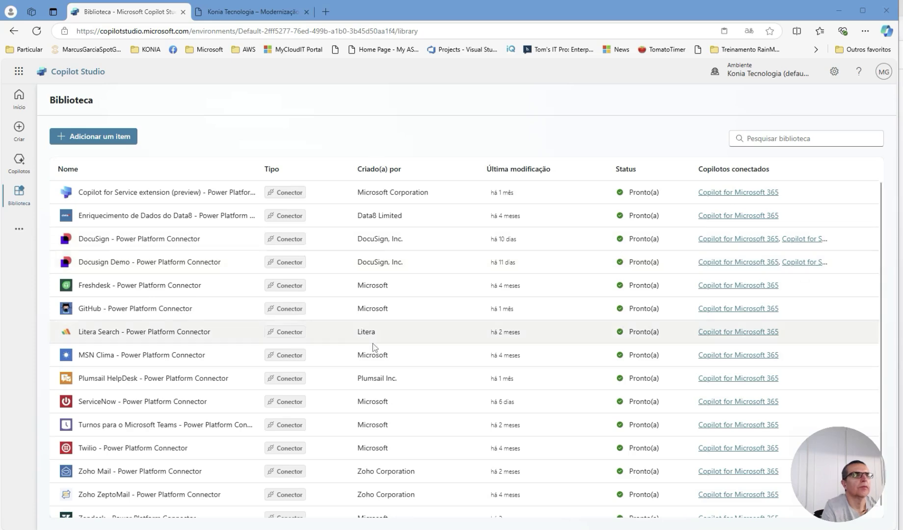
scroll(147, 373, down, 1)
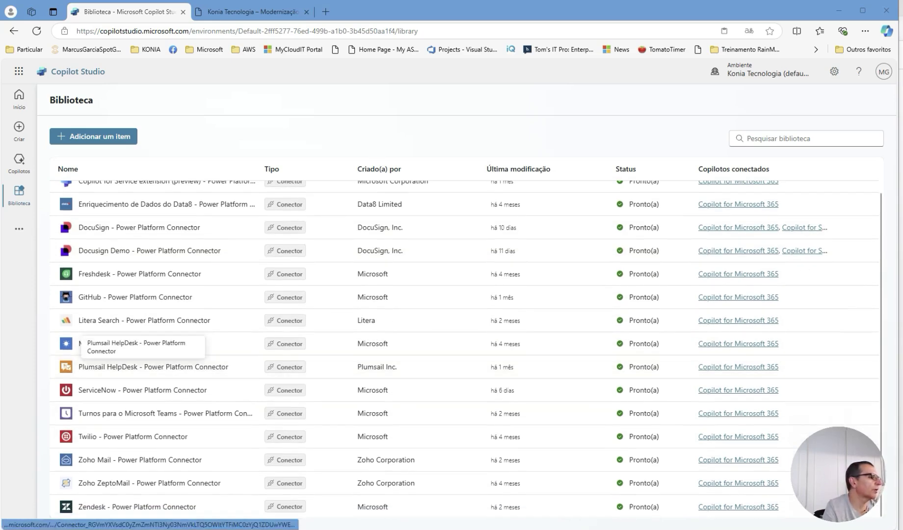
- View the details of the Zendesk - Power Platform Connector from the library
click(152, 510)
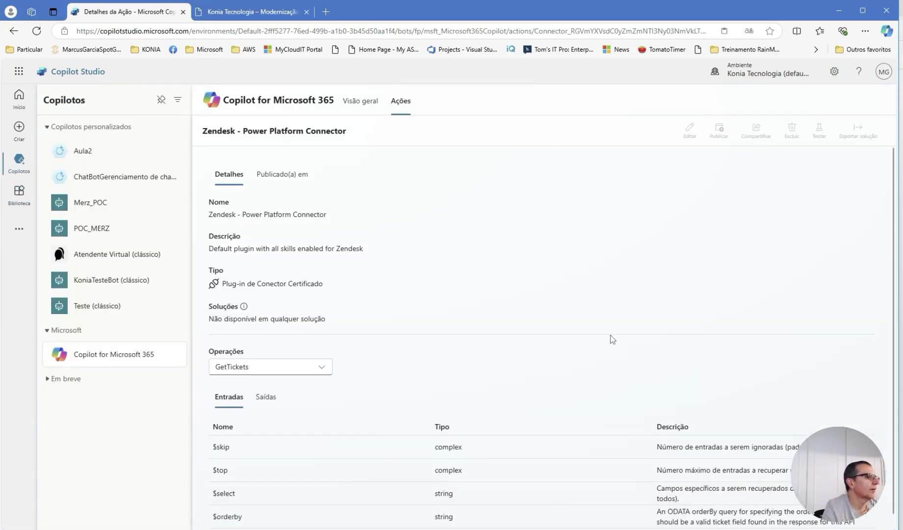
scroll(613, 309, down, 1)
scroll(611, 312, up, 1)
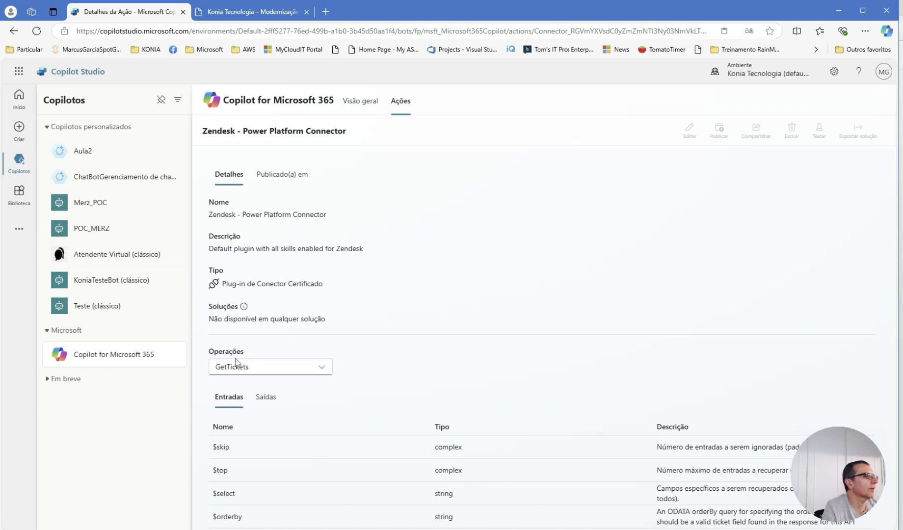
scroll(664, 354, down, 1)
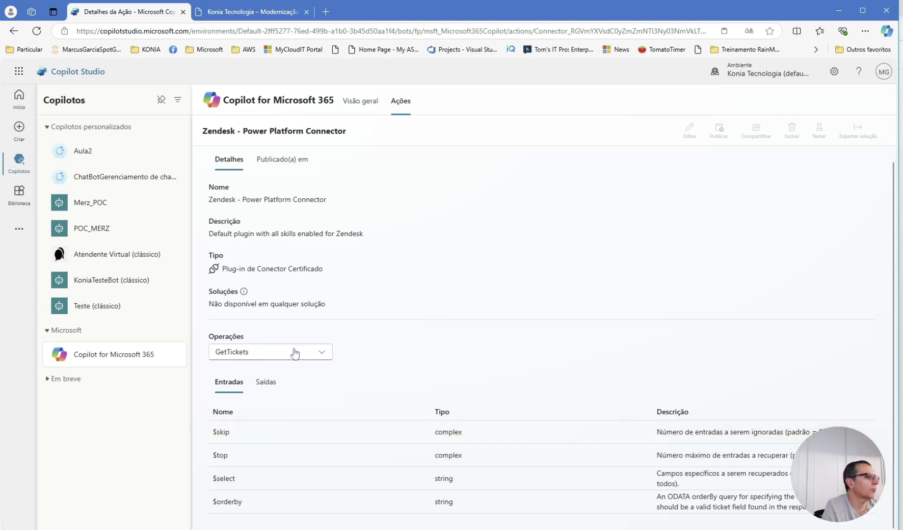
- Examine the inputs and outputs of the Zendesk connector's GetUsers operation and return to the GetTickets operation
click(328, 352)
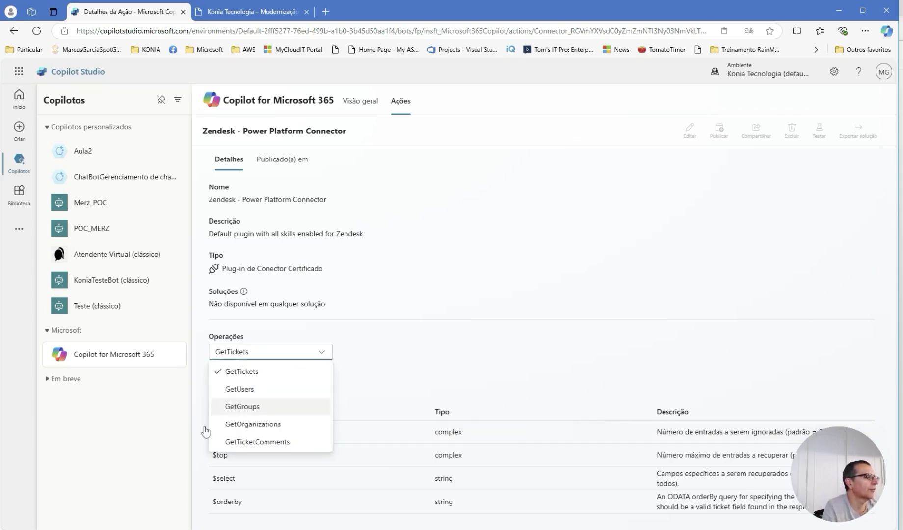
click(253, 392)
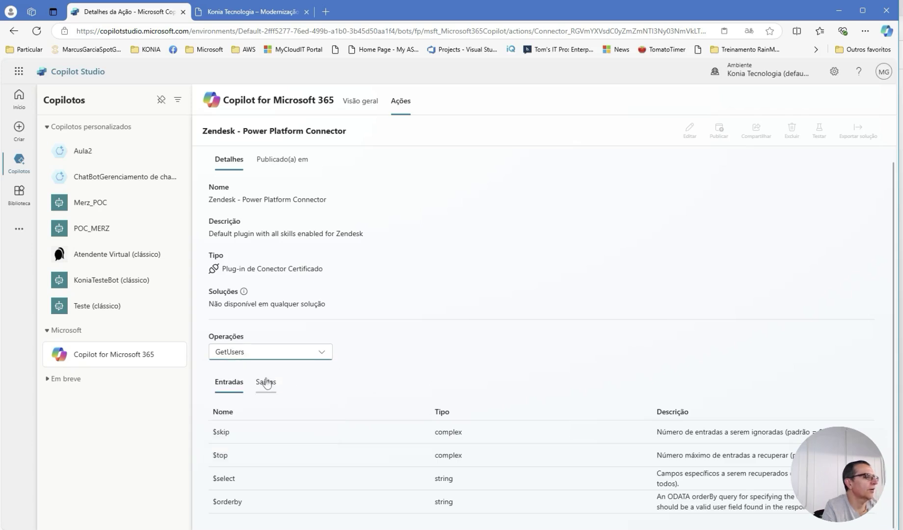
click(266, 383)
click(229, 397)
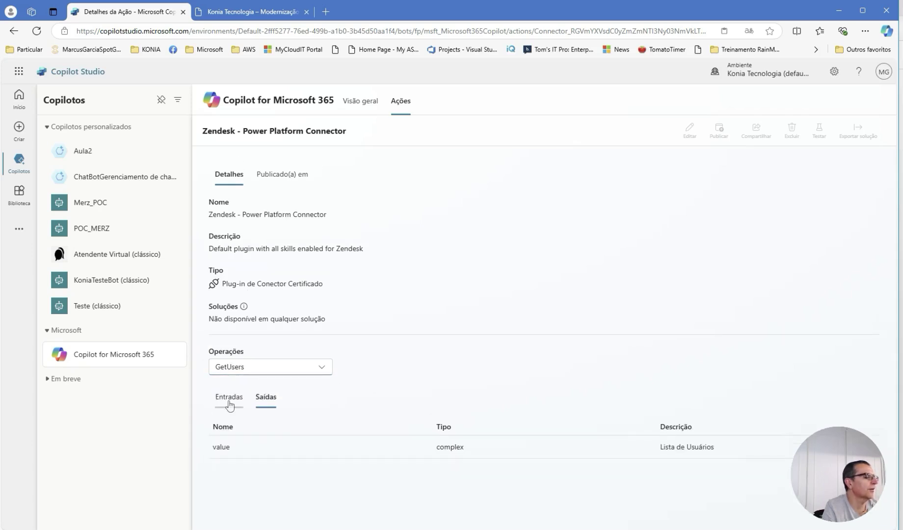
click(325, 374)
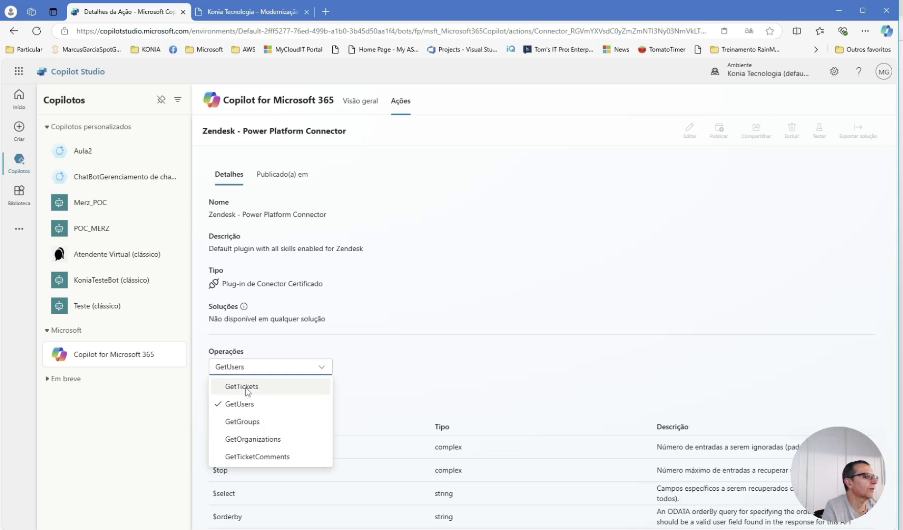
click(221, 384)
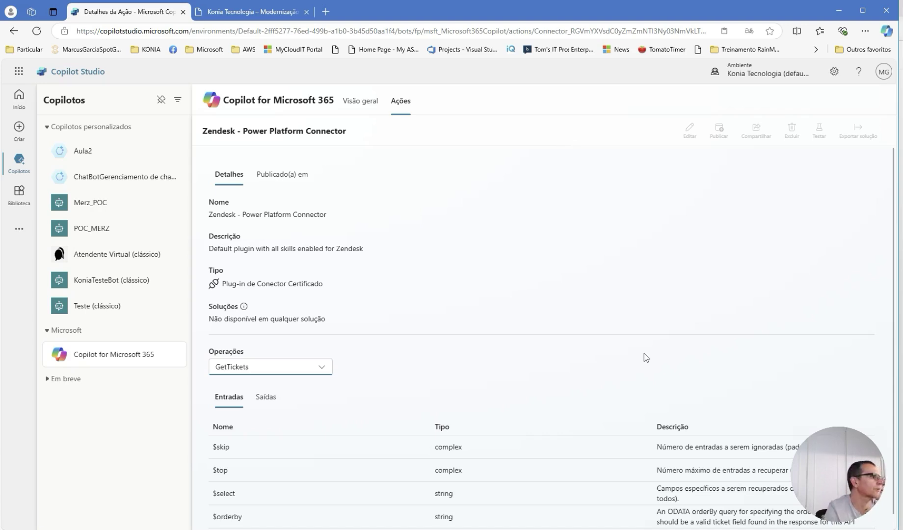
- View the shortcuts to other Power Platform products and AI integration resources, and return to the Zendesk connector details
click(19, 229)
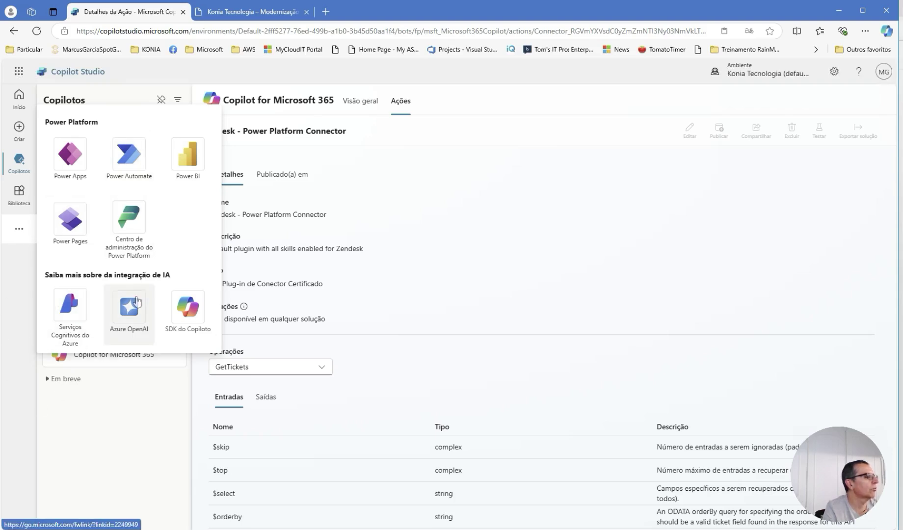
click(528, 251)
click(20, 75)
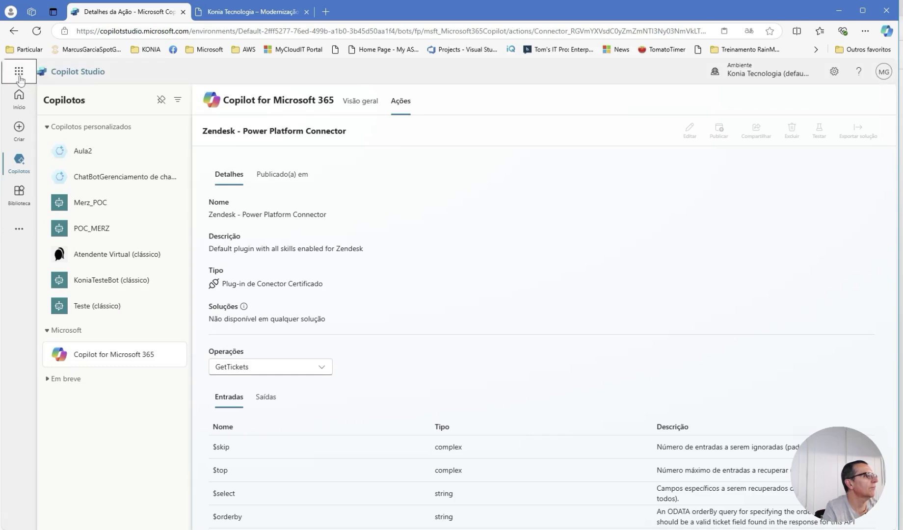
click(743, 168)
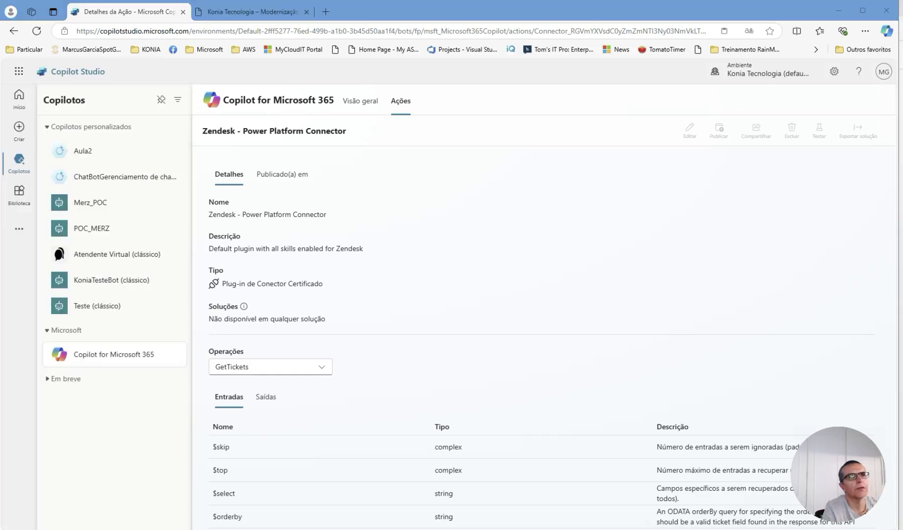